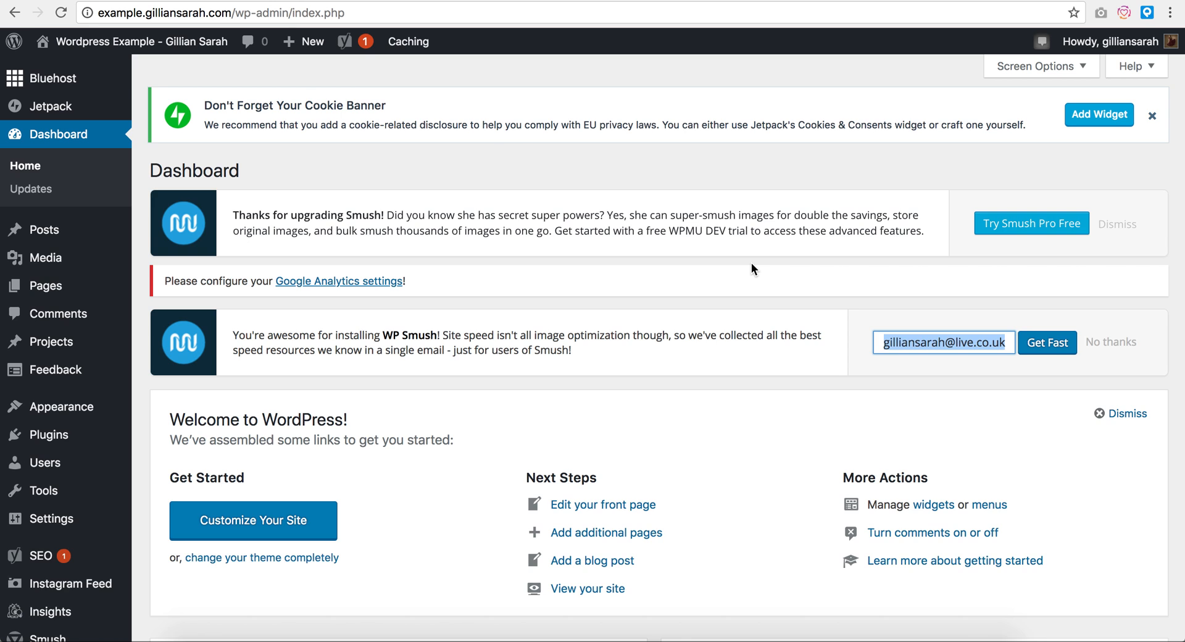
{"action": "left_click", "coordinate": [508, 154]}
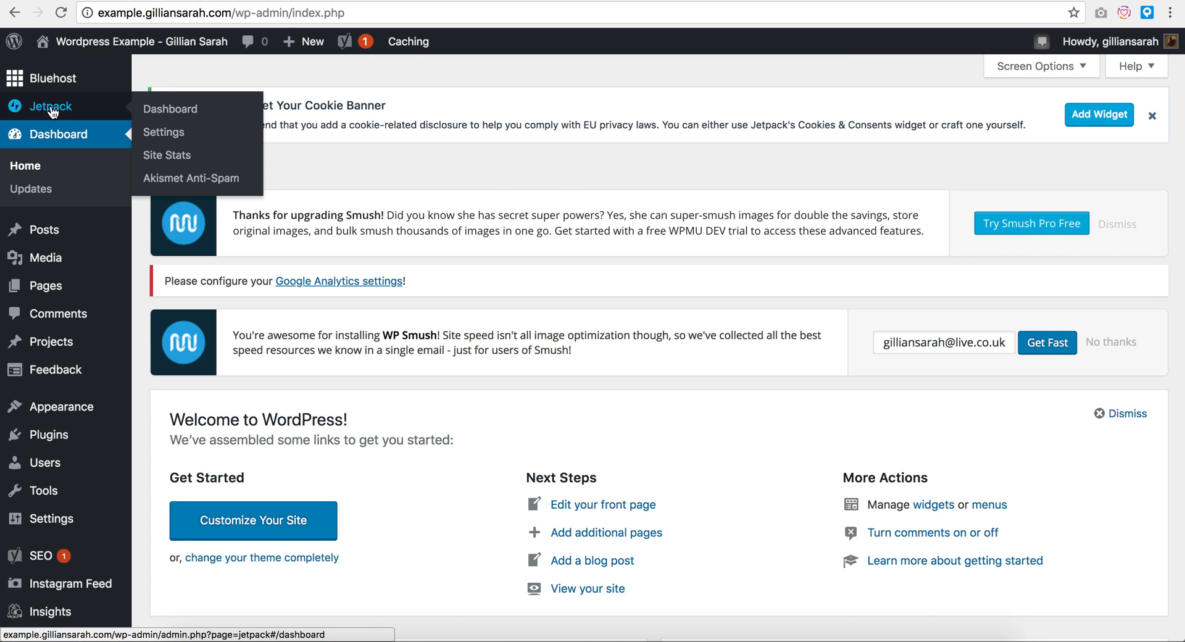
{"action": "scroll", "coordinate": [377, 192], "scroll_direction": "down", "scroll_amount": 5}
{"action": "scroll", "coordinate": [377, 192], "scroll_direction": "up", "scroll_amount": 5}
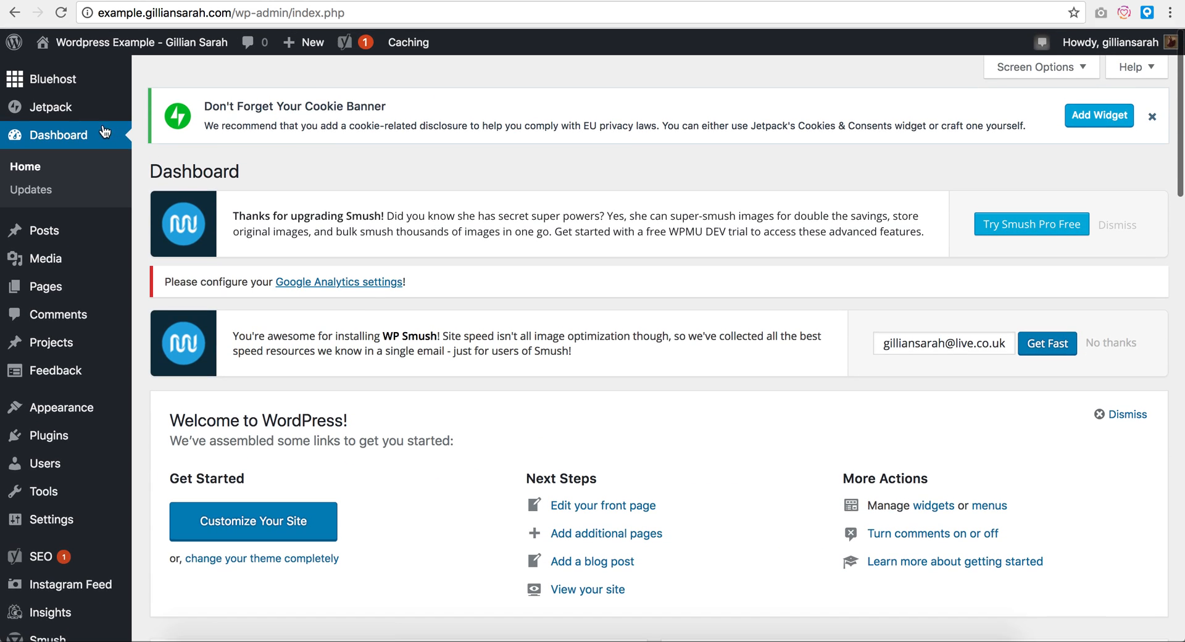
Open the Jetpack dashboard and examine its site stats and security overview.
{"action": "left_click", "coordinate": [51, 106]}
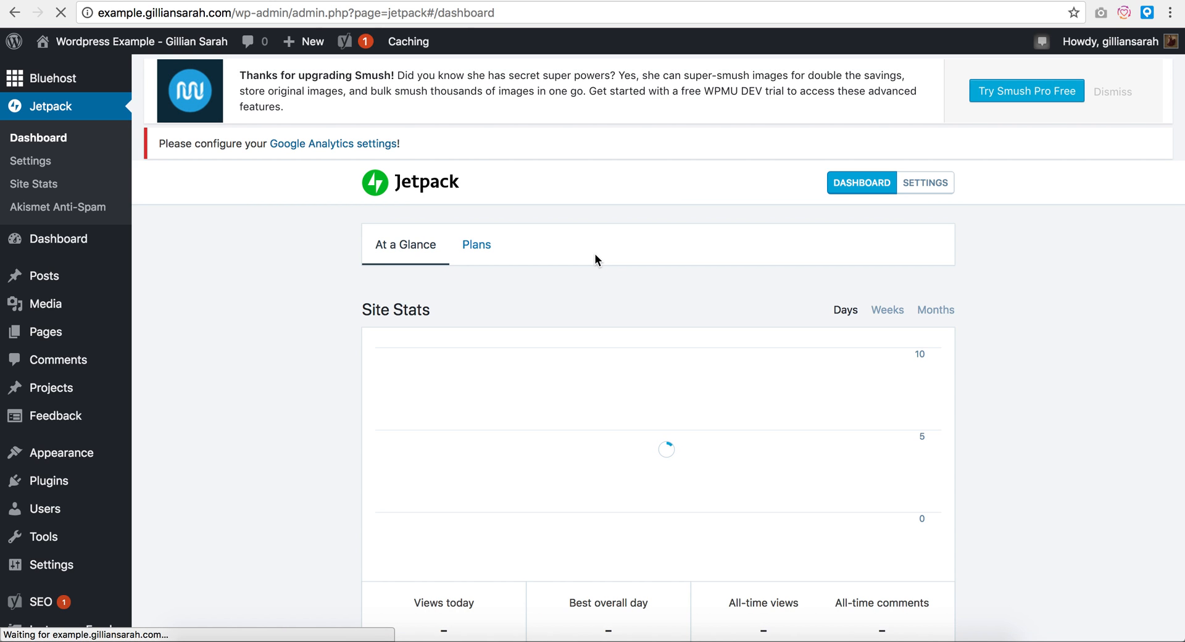
{"action": "scroll", "coordinate": [984, 327], "scroll_direction": "down", "scroll_amount": 3}
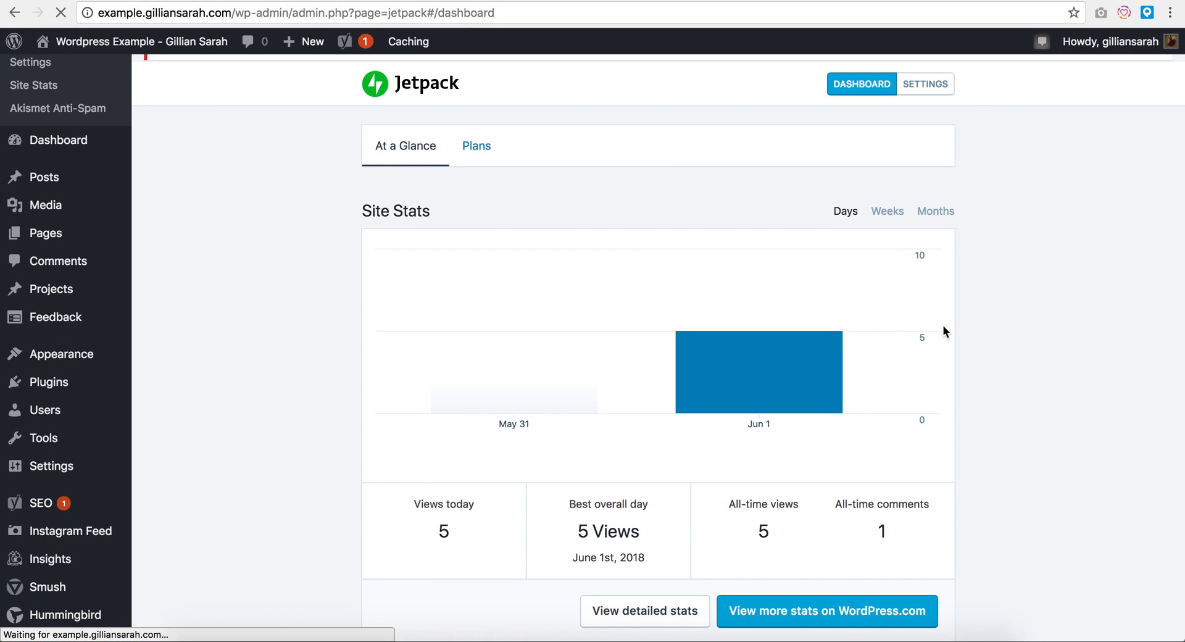
{"action": "mouse_move", "coordinate": [753, 386]}
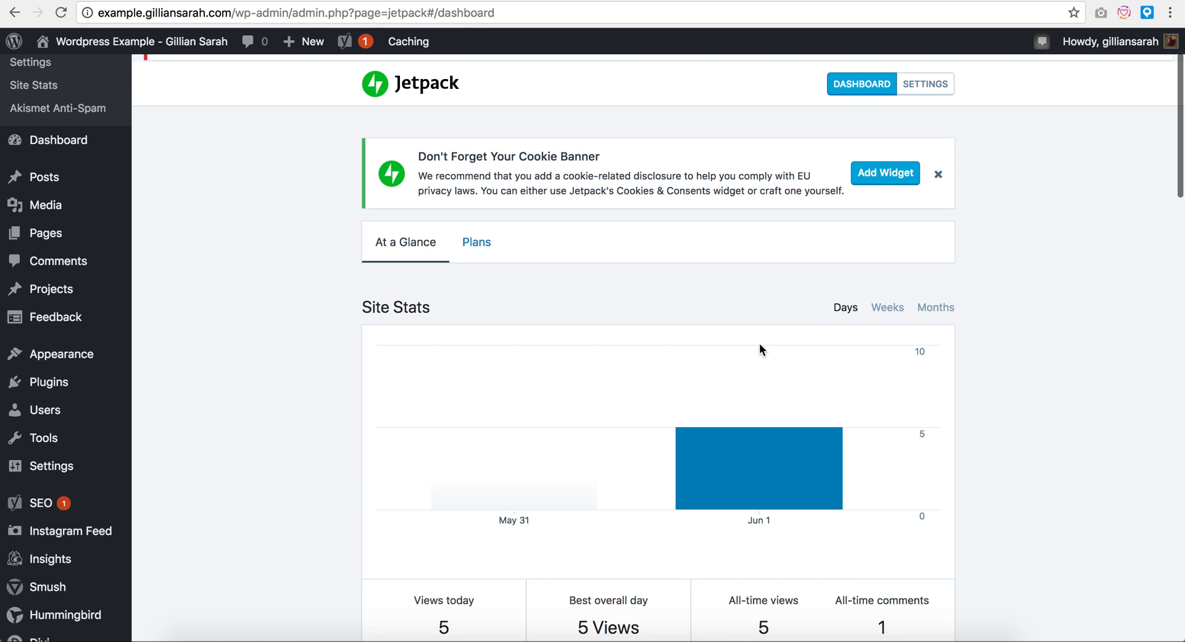
{"action": "mouse_move", "coordinate": [742, 448]}
{"action": "scroll", "coordinate": [742, 447], "scroll_direction": "down", "scroll_amount": 2}
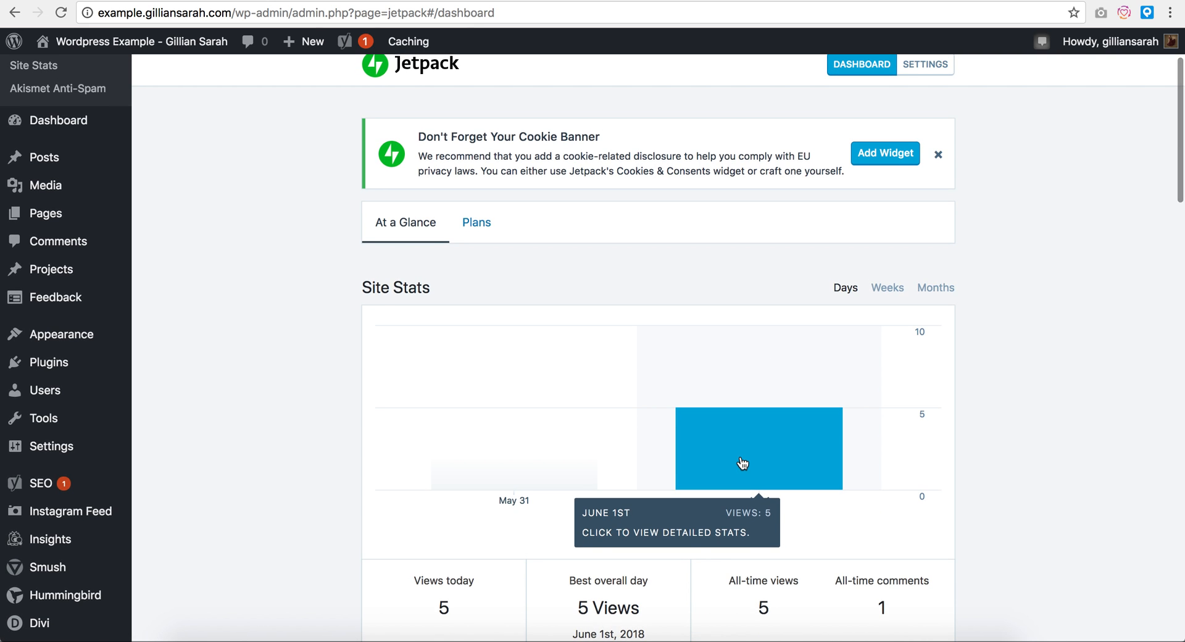
{"action": "scroll", "coordinate": [743, 463], "scroll_direction": "down", "scroll_amount": 5}
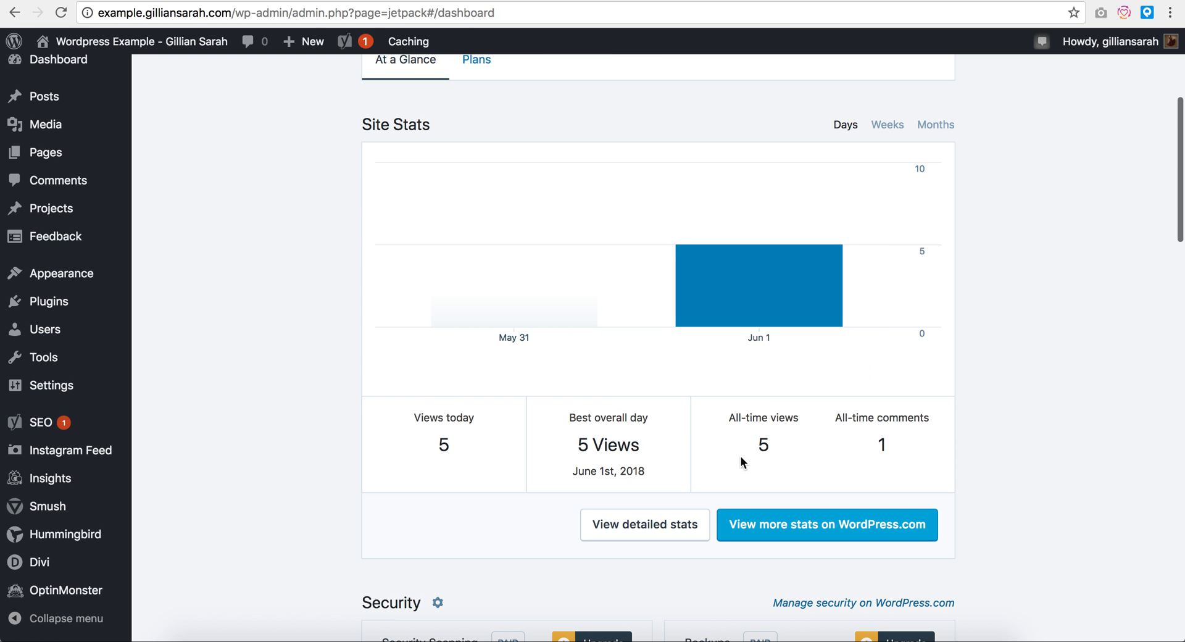
{"action": "scroll", "coordinate": [961, 406], "scroll_direction": "down", "scroll_amount": 10}
{"action": "scroll", "coordinate": [961, 406], "scroll_direction": "up", "scroll_amount": 8}
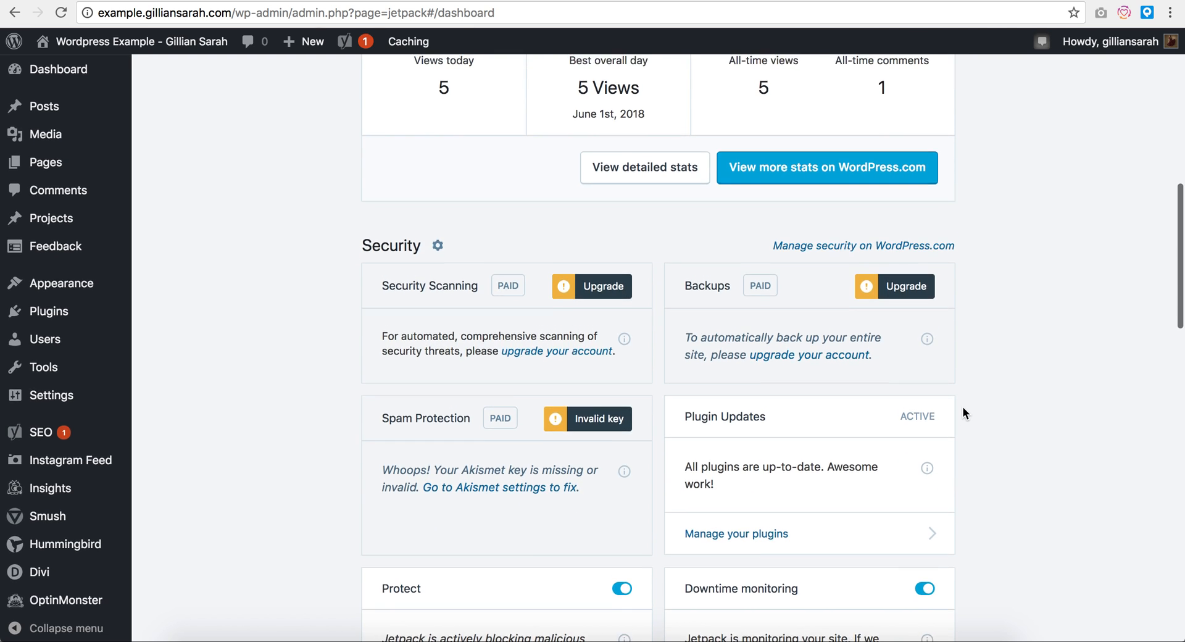
{"action": "scroll", "coordinate": [962, 406], "scroll_direction": "up", "scroll_amount": 8}
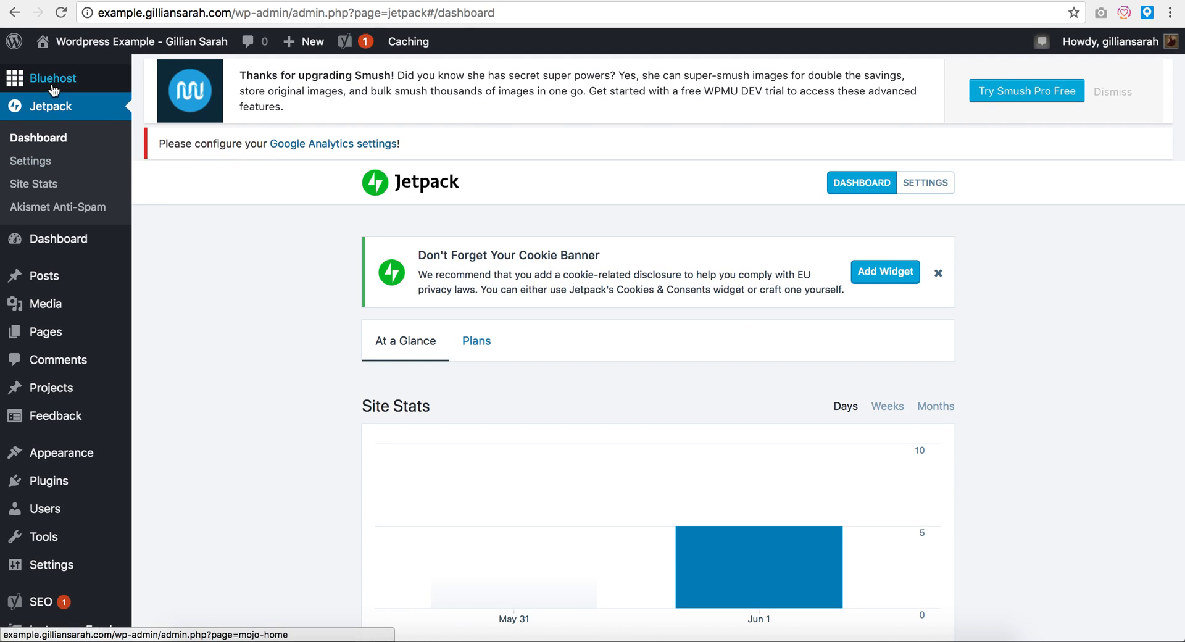
Return to the WordPress dashboard and open the Google Analytics settings from the configuration notice.
{"action": "left_click", "coordinate": [55, 239]}
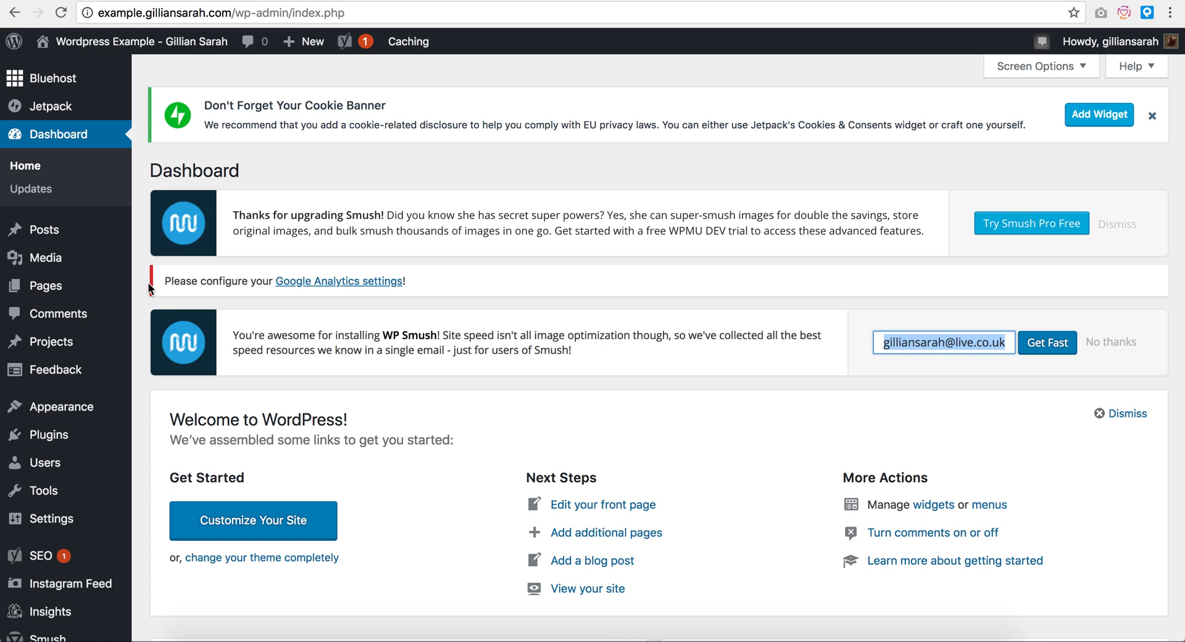
{"action": "left_click_drag", "start_coordinate": [160, 279], "coordinate": [542, 280]}
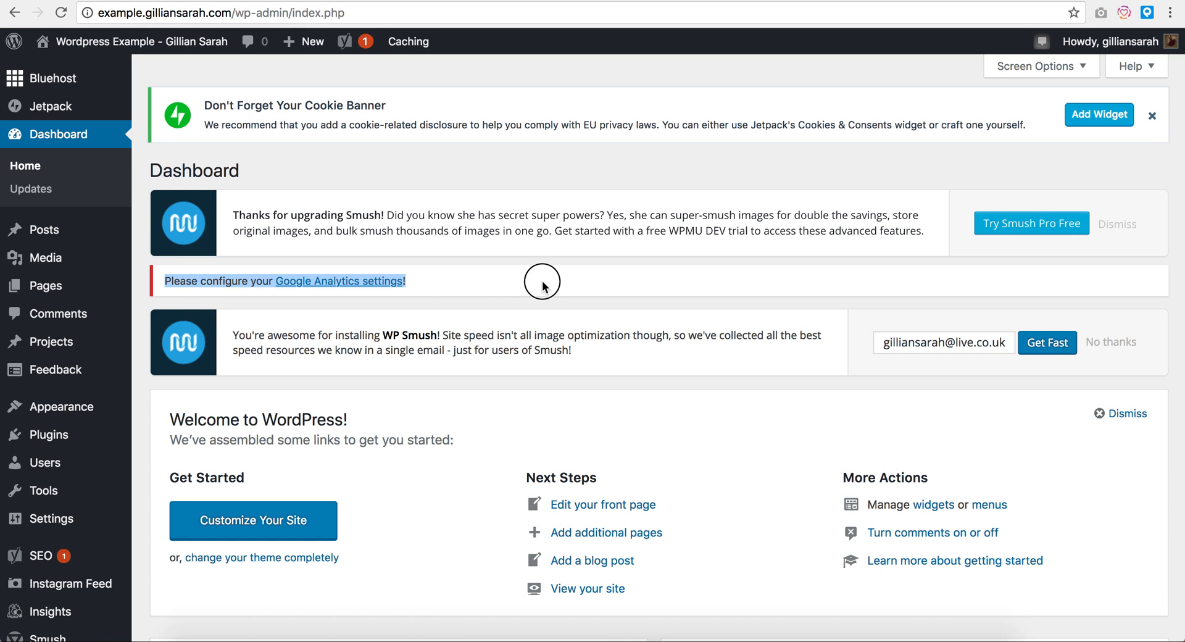
{"action": "left_click", "coordinate": [542, 281]}
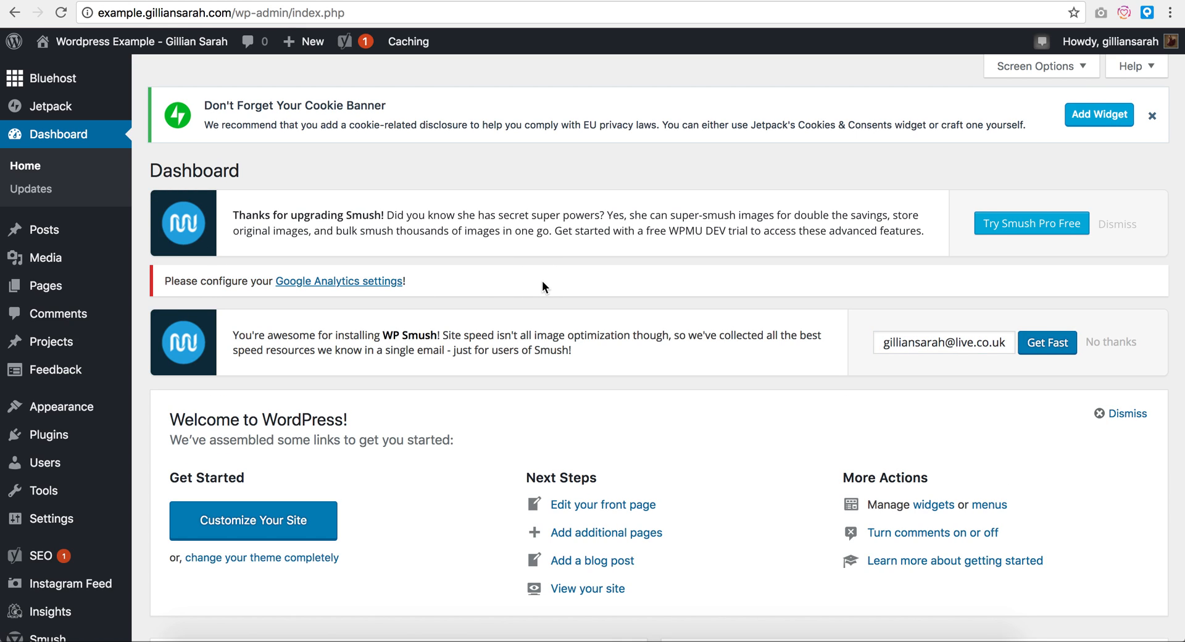
{"action": "left_click", "coordinate": [327, 281]}
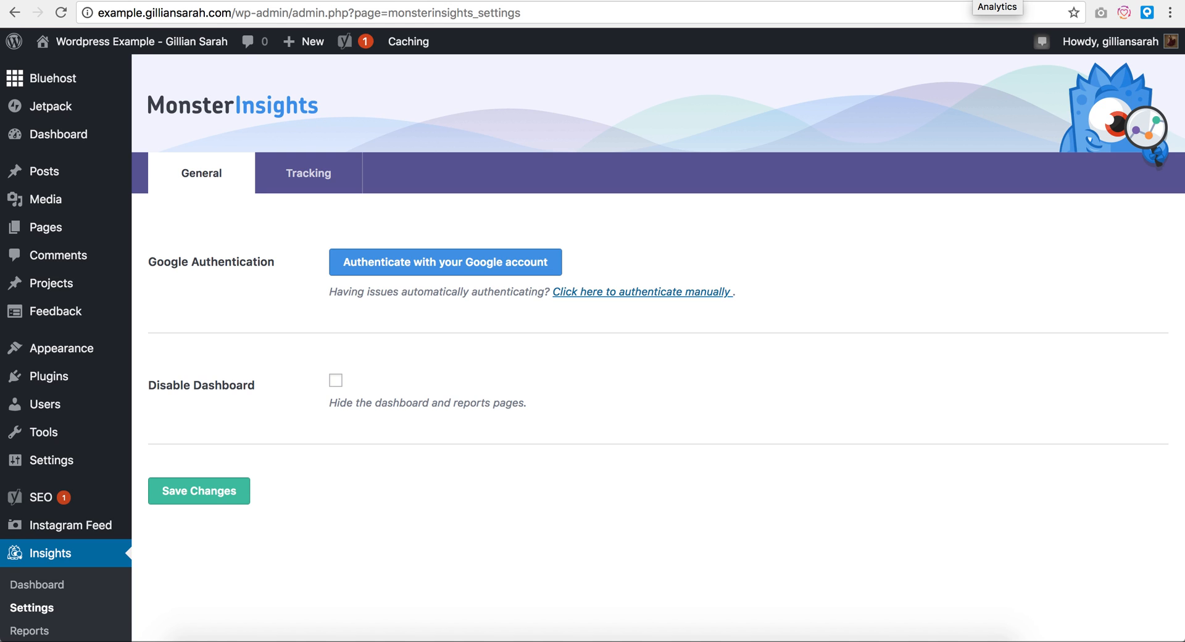
Switch to Google Analytics, start a new website account from the admin area and review its form.
{"action": "left_click", "coordinate": [977, 0]}
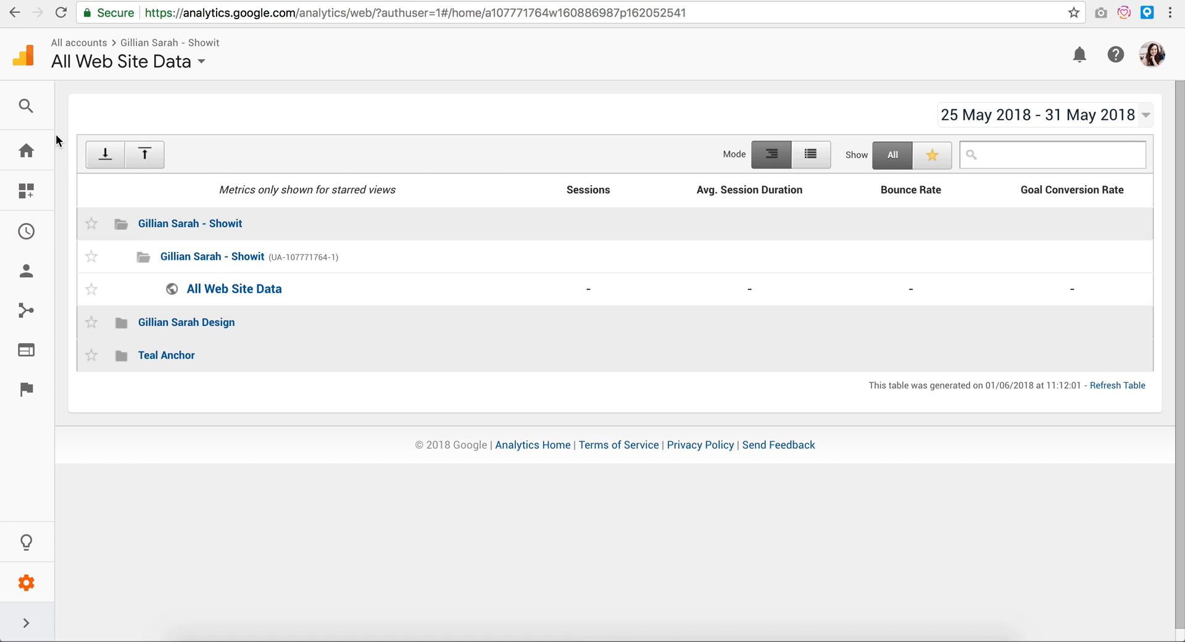
{"action": "left_click", "coordinate": [28, 584]}
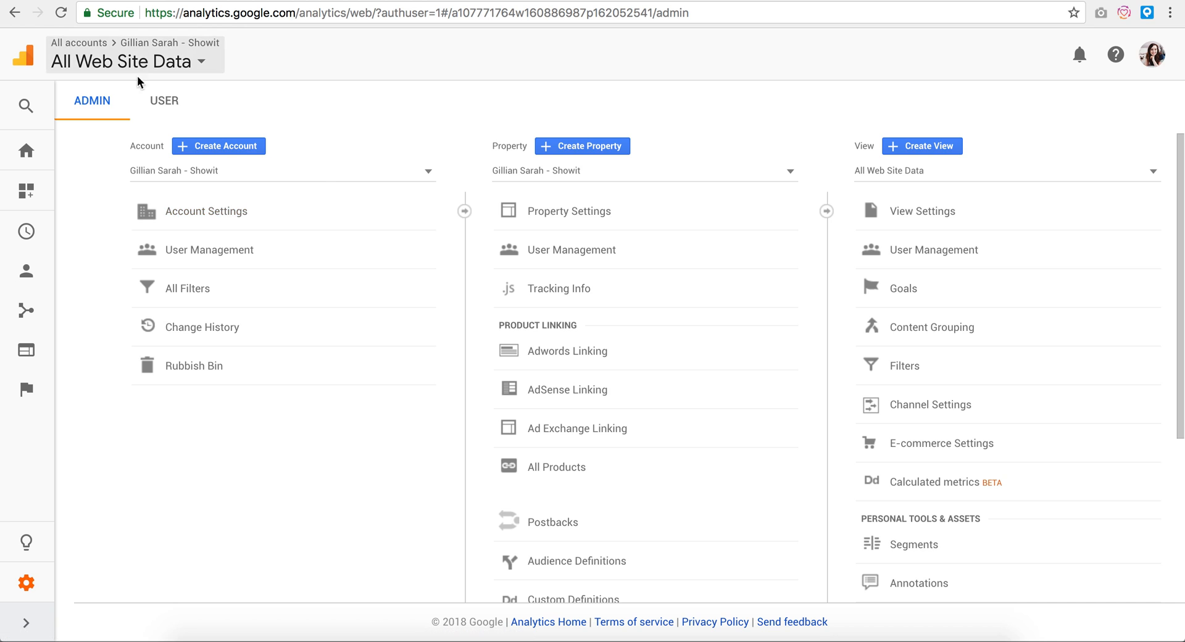
{"action": "left_click", "coordinate": [250, 150]}
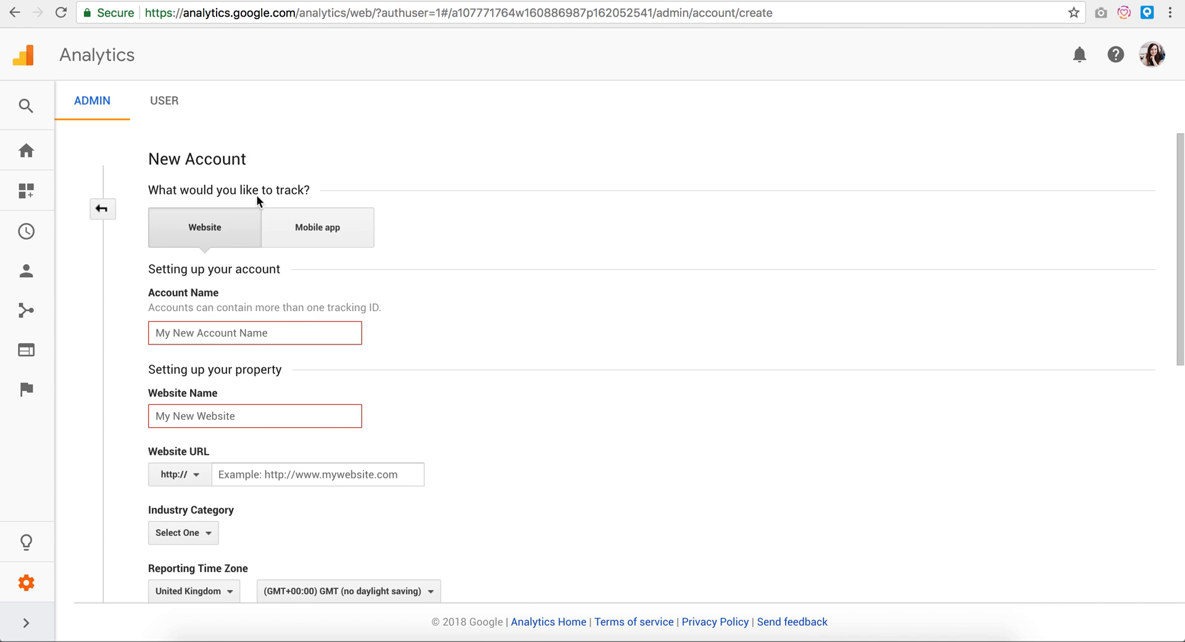
{"action": "left_click", "coordinate": [275, 327]}
{"action": "left_click", "coordinate": [416, 288]}
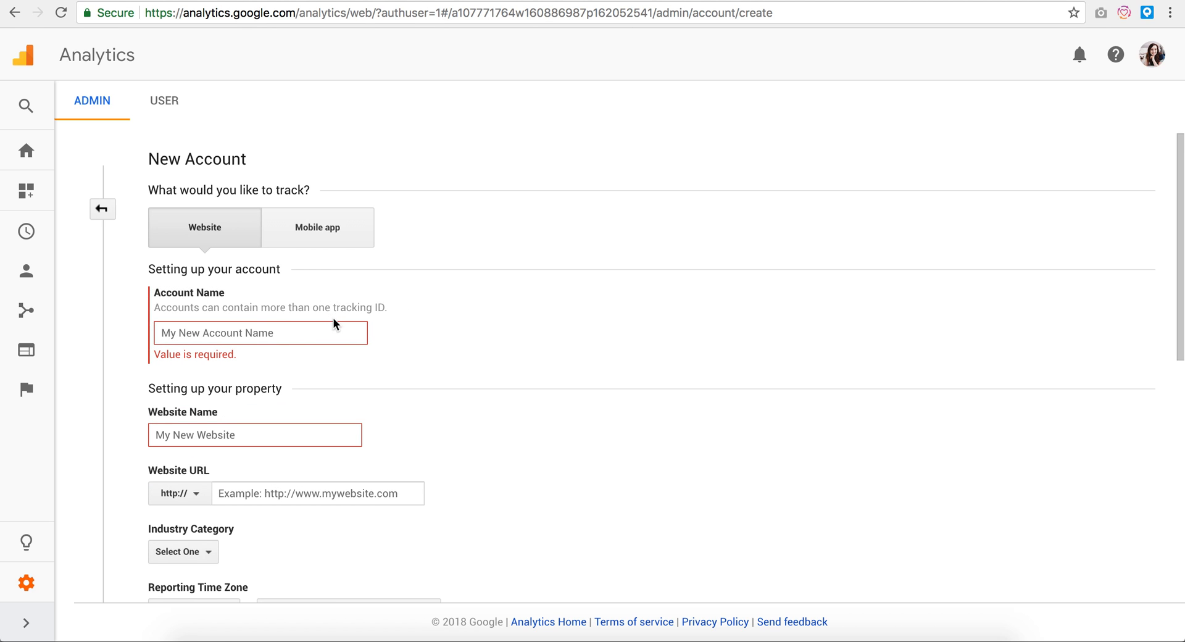
{"action": "scroll", "coordinate": [414, 291], "scroll_direction": "down", "scroll_amount": 10}
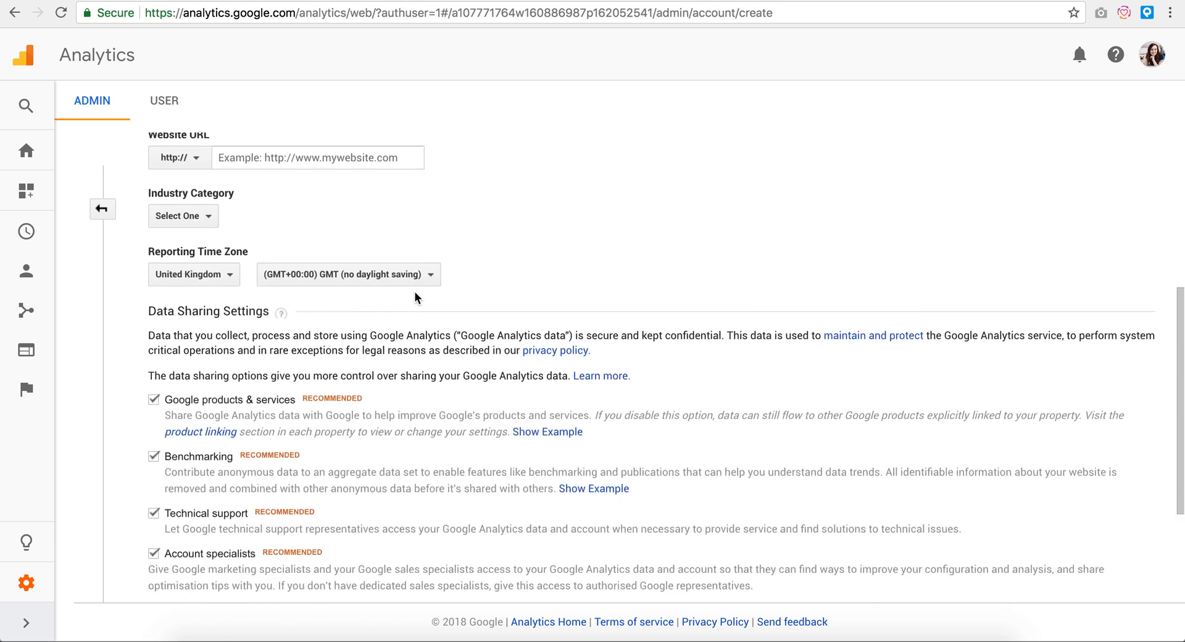
{"action": "scroll", "coordinate": [414, 291], "scroll_direction": "up", "scroll_amount": 10}
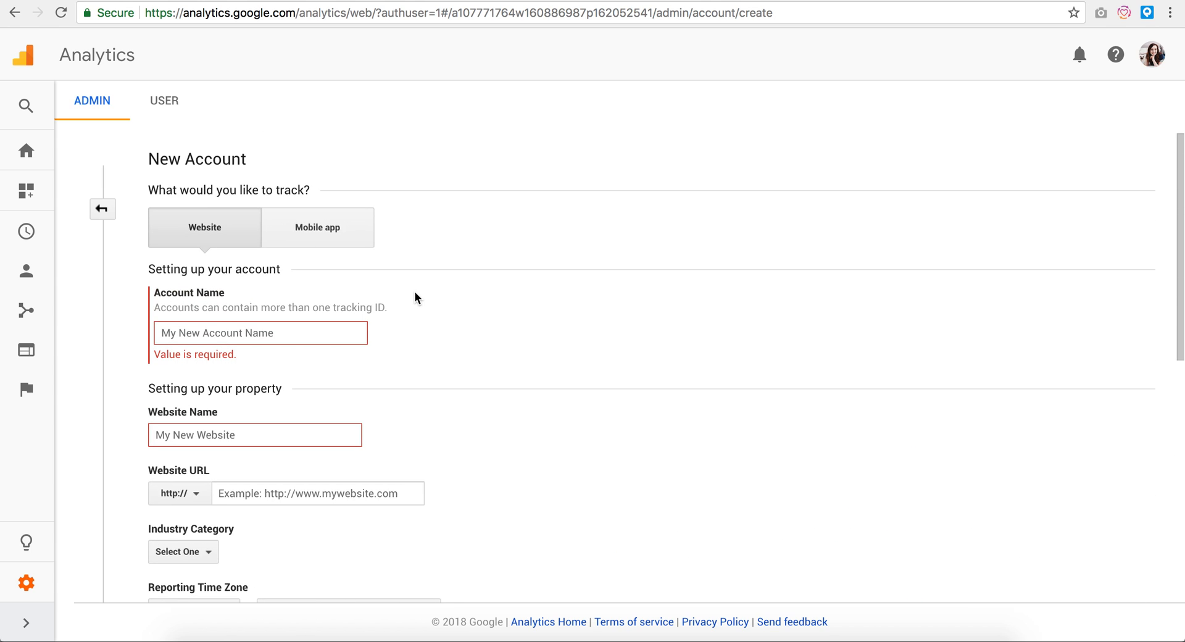
Name the new account Wordpress Build and its website Main Wordpress Build.
{"action": "left_click", "coordinate": [250, 332]}
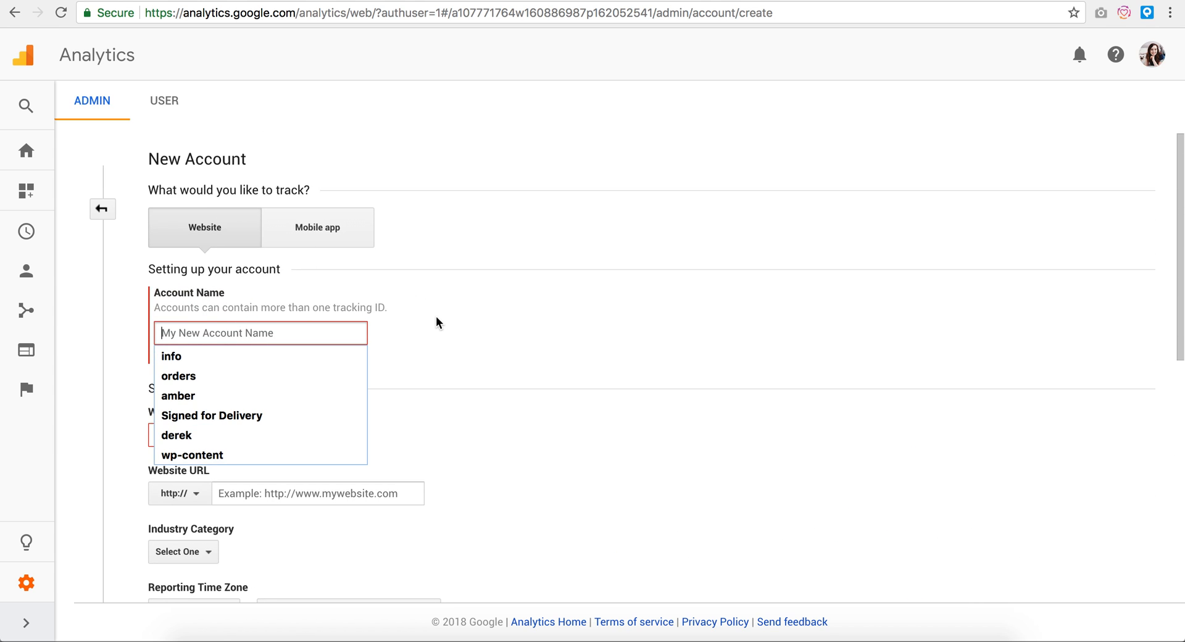
{"action": "type", "text": "Word"}
{"action": "left_click", "coordinate": [315, 354]}
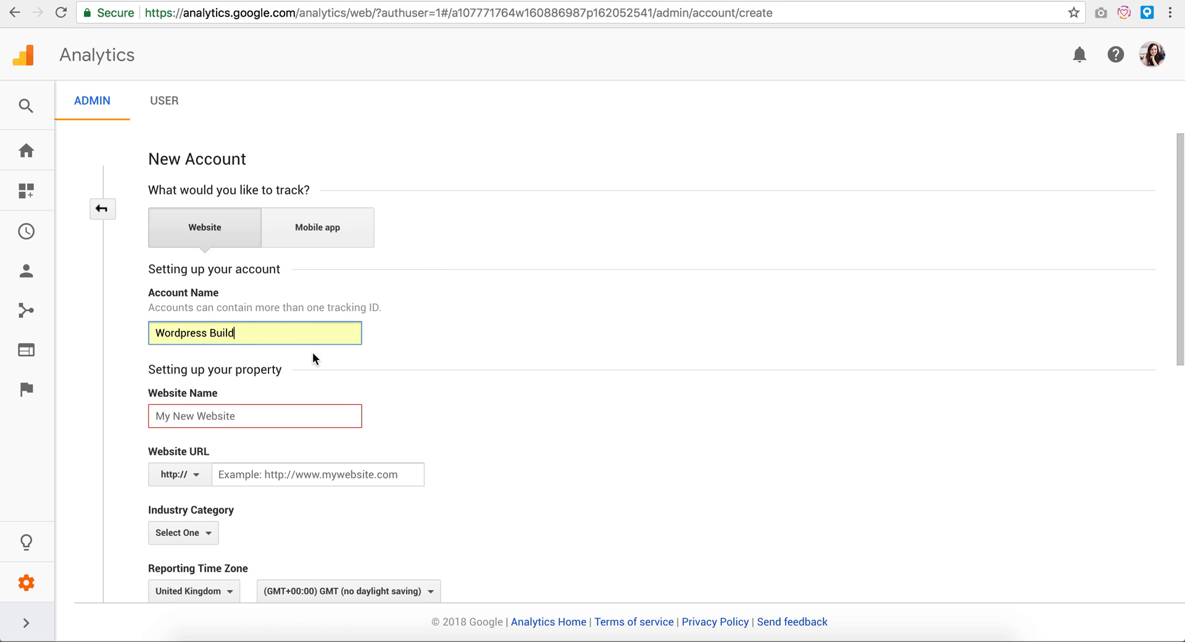
{"action": "scroll", "coordinate": [526, 349], "scroll_direction": "down", "scroll_amount": 2}
{"action": "left_click", "coordinate": [312, 303]}
{"action": "type", "text": "Main"}
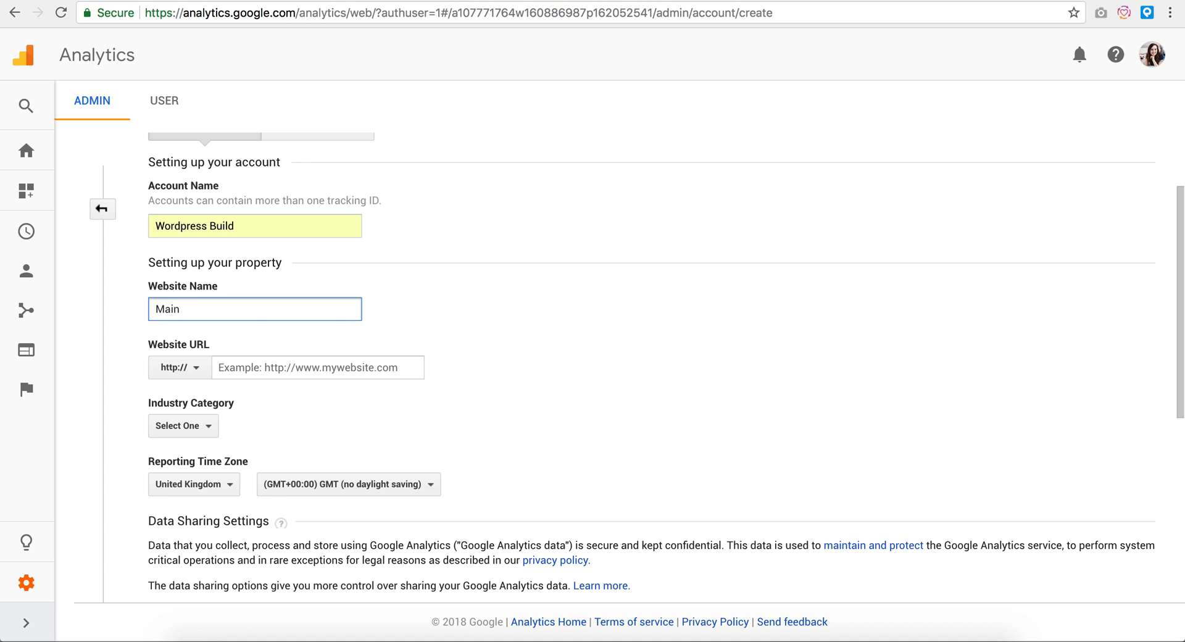
{"action": "type", "text": " Wordpress Bui"}
{"action": "left_click", "coordinate": [432, 271]}
{"action": "scroll", "coordinate": [432, 272], "scroll_direction": "up", "scroll_amount": 2}
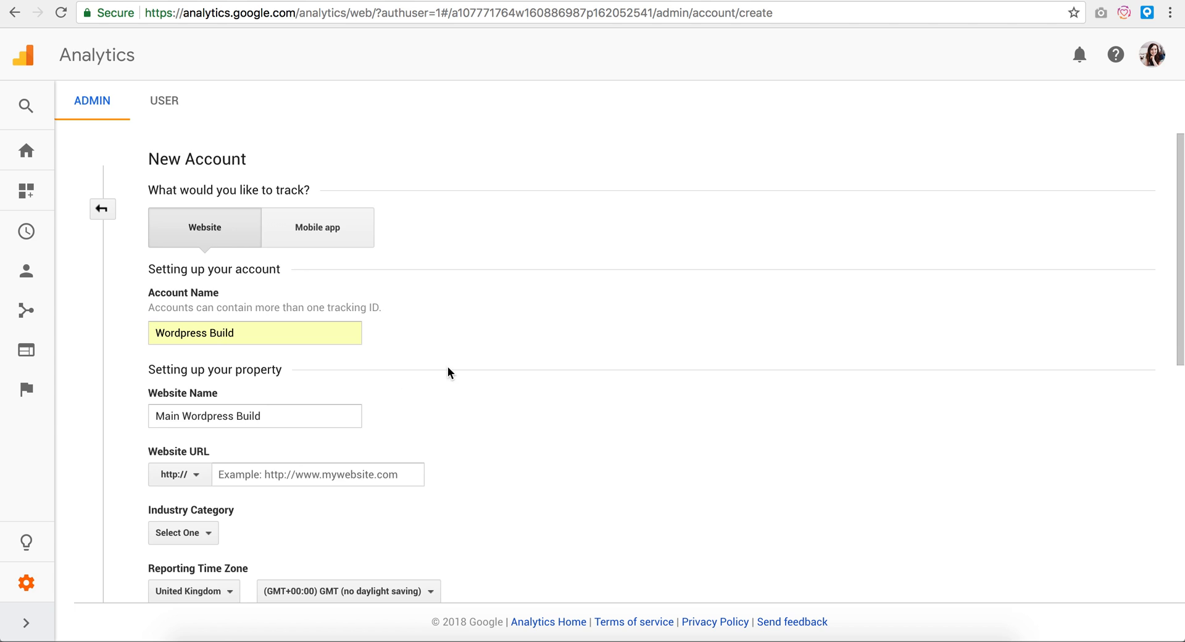
Set the website URL to example.gilliansarah.com and the industry category to Arts and Entertainment.
{"action": "scroll", "coordinate": [432, 364], "scroll_direction": "down", "scroll_amount": 2}
{"action": "left_click", "coordinate": [305, 333]}
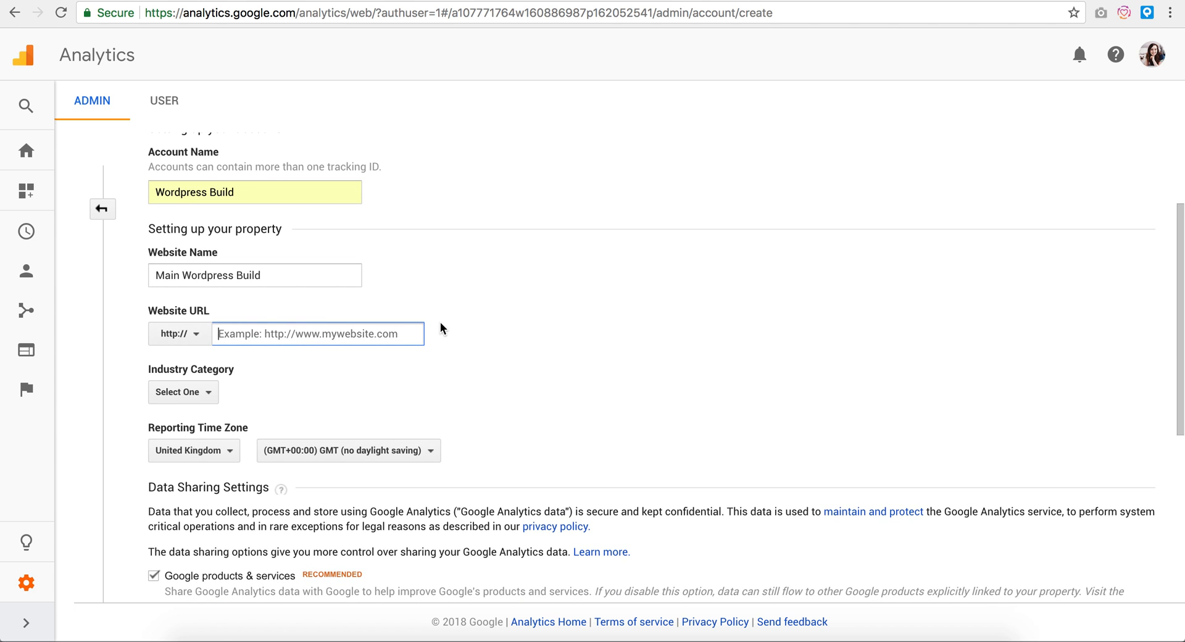
{"action": "type", "text": "exampl"}
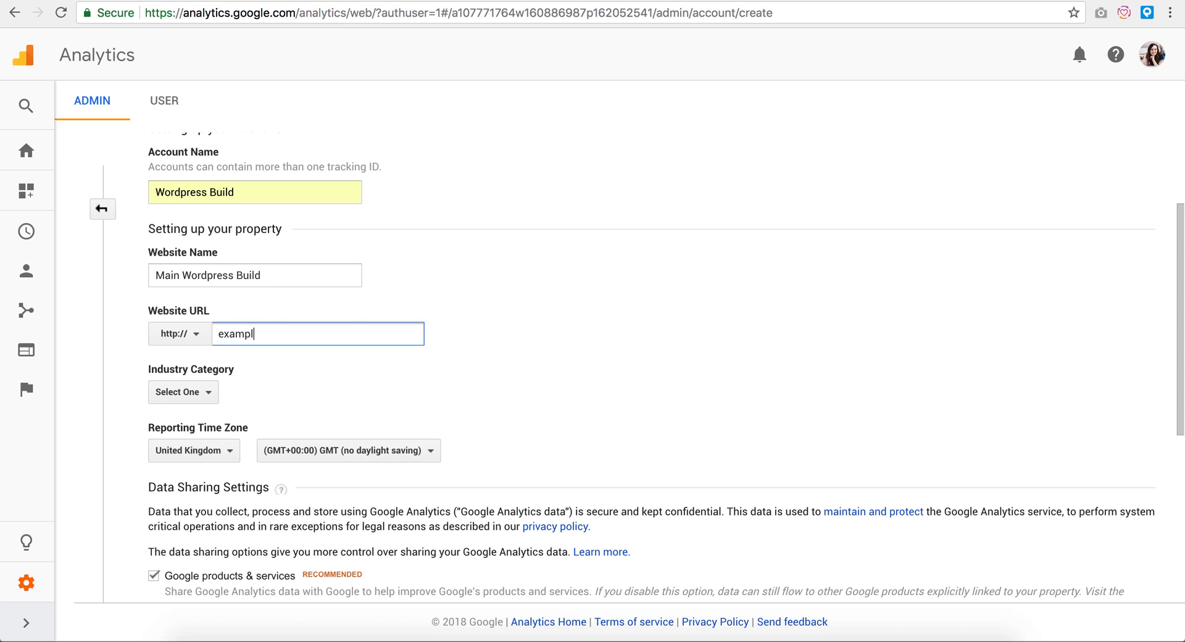
{"action": "type", "text": "e.wo"}
{"action": "type", "text": "lliansarah.com"}
{"action": "left_click", "coordinate": [201, 392]}
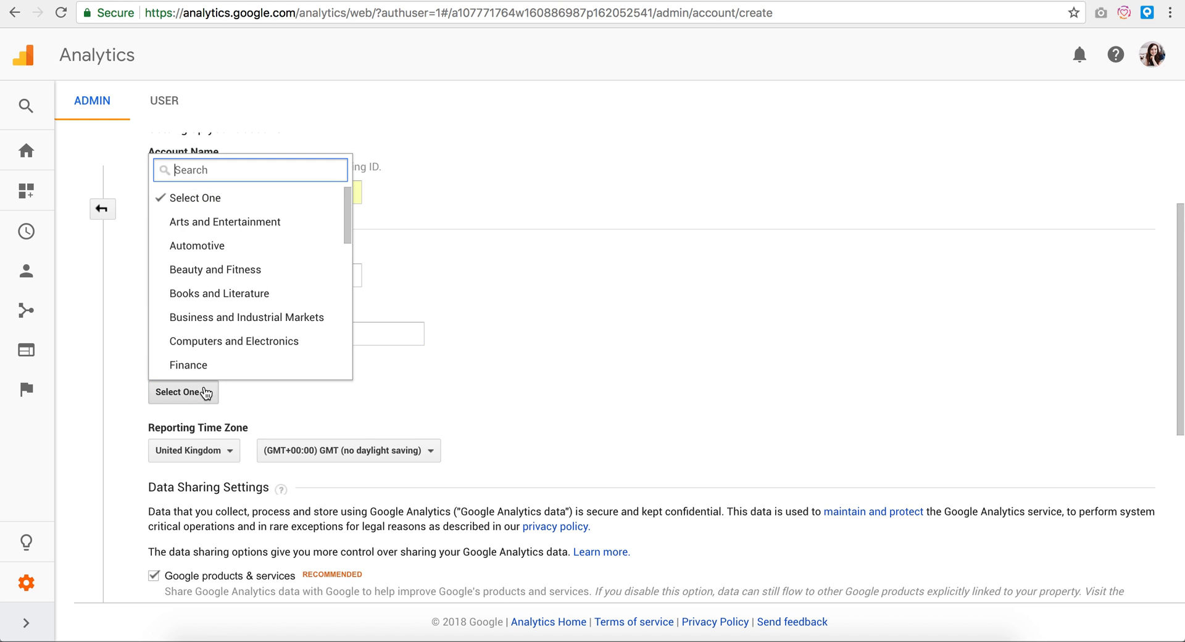
{"action": "left_click", "coordinate": [222, 225]}
{"action": "scroll", "coordinate": [558, 336], "scroll_direction": "down", "scroll_amount": 3}
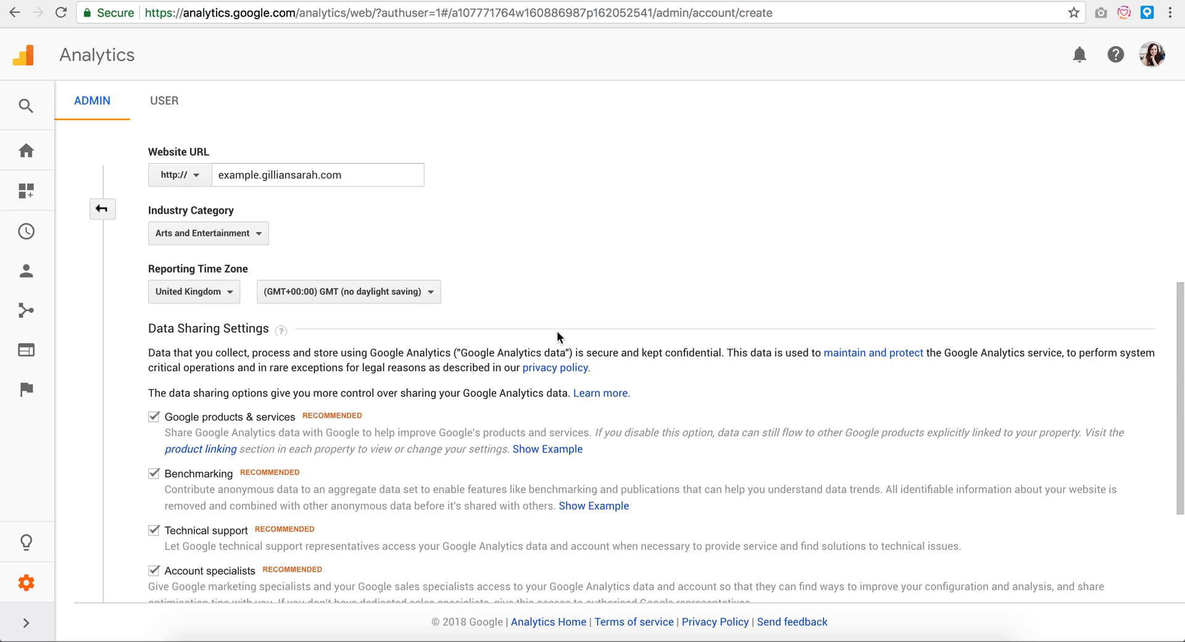
Request the tracking ID and accept the Google Analytics terms of service, including the GDPR data processing and data-sharing terms.
{"action": "scroll", "coordinate": [511, 281], "scroll_direction": "down", "scroll_amount": 2}
{"action": "scroll", "coordinate": [409, 497], "scroll_direction": "down", "scroll_amount": 1}
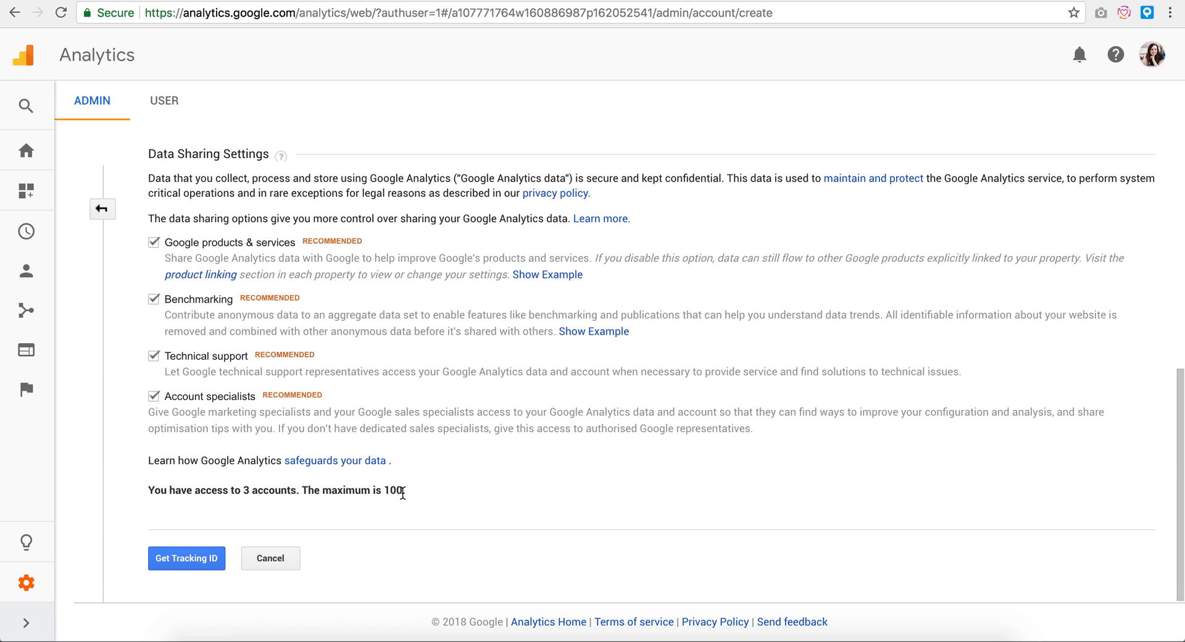
{"action": "left_click", "coordinate": [182, 558]}
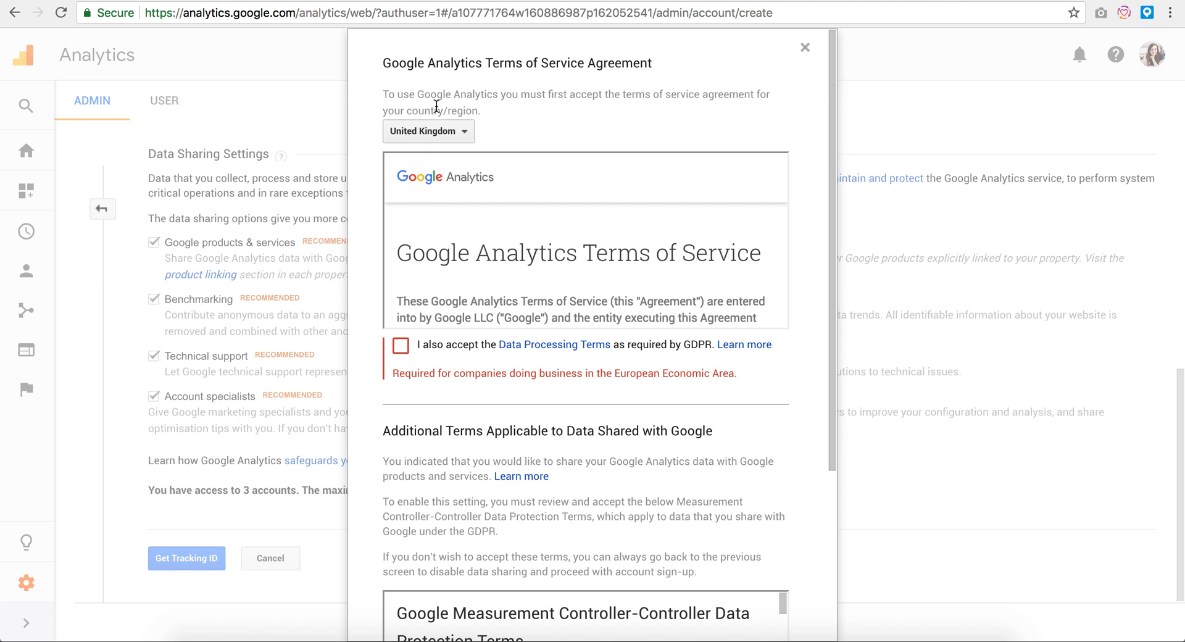
{"action": "left_click", "coordinate": [400, 351]}
{"action": "scroll", "coordinate": [398, 243], "scroll_direction": "down", "scroll_amount": 5}
{"action": "scroll", "coordinate": [399, 246], "scroll_direction": "down", "scroll_amount": 1}
{"action": "scroll", "coordinate": [396, 432], "scroll_direction": "down", "scroll_amount": 3}
{"action": "left_click", "coordinate": [391, 554]}
{"action": "left_click", "coordinate": [419, 608]}
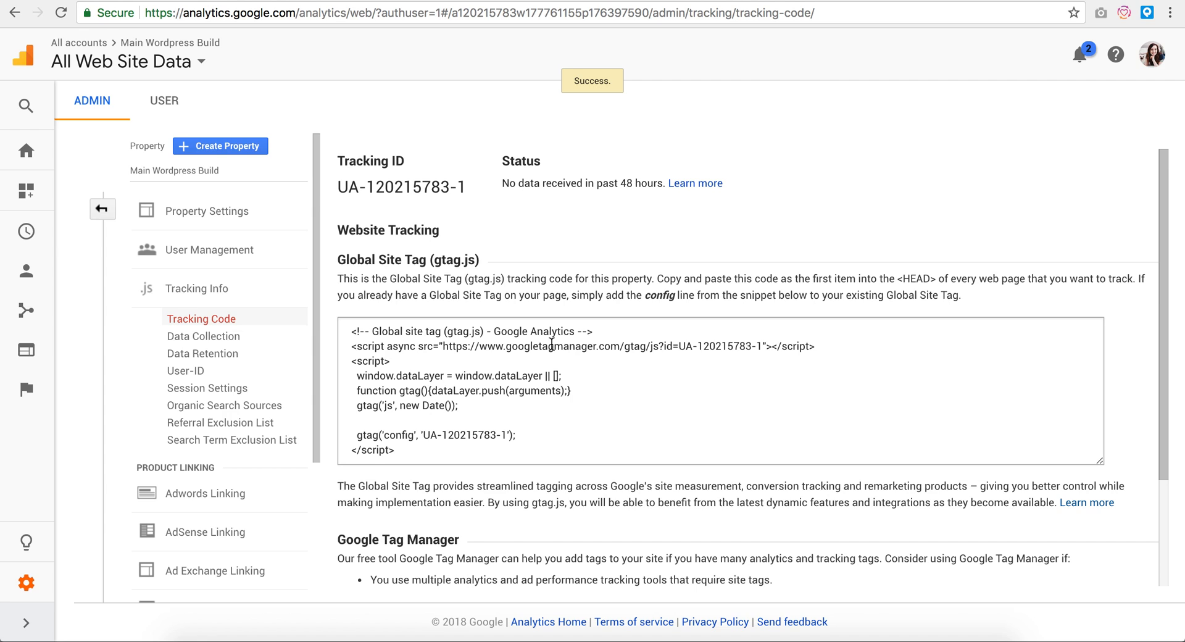
Review the new property's tracking code page and highlight its tracking ID.
{"action": "scroll", "coordinate": [535, 233], "scroll_direction": "down", "scroll_amount": 1}
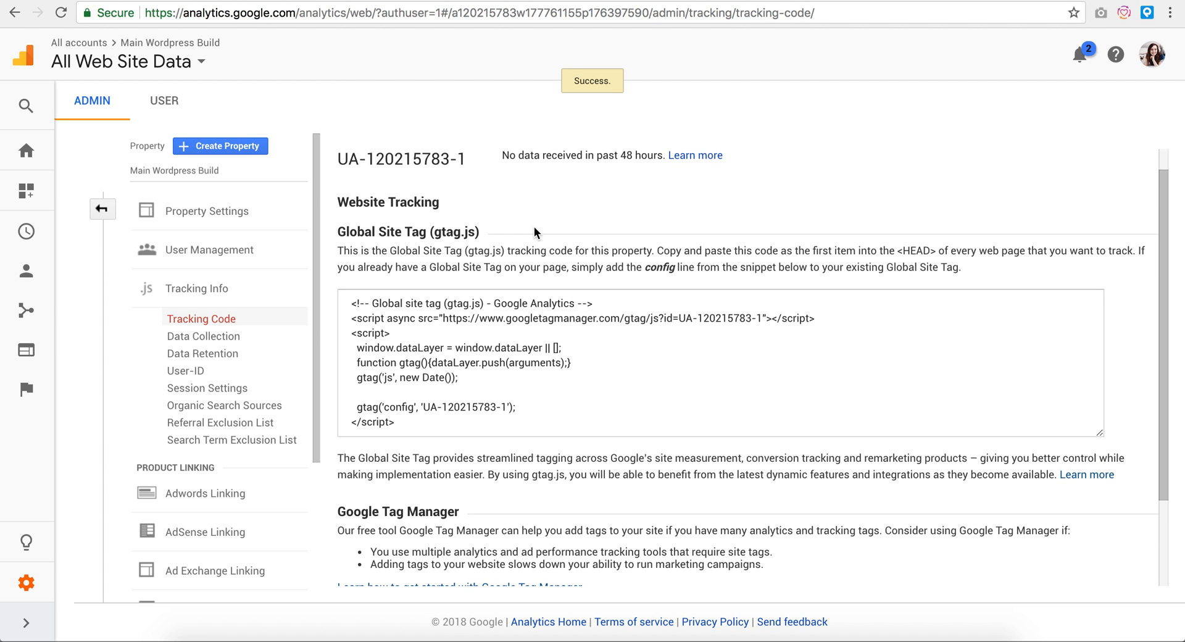
{"action": "scroll", "coordinate": [384, 248], "scroll_direction": "down", "scroll_amount": 1}
{"action": "scroll", "coordinate": [384, 247], "scroll_direction": "down", "scroll_amount": 3}
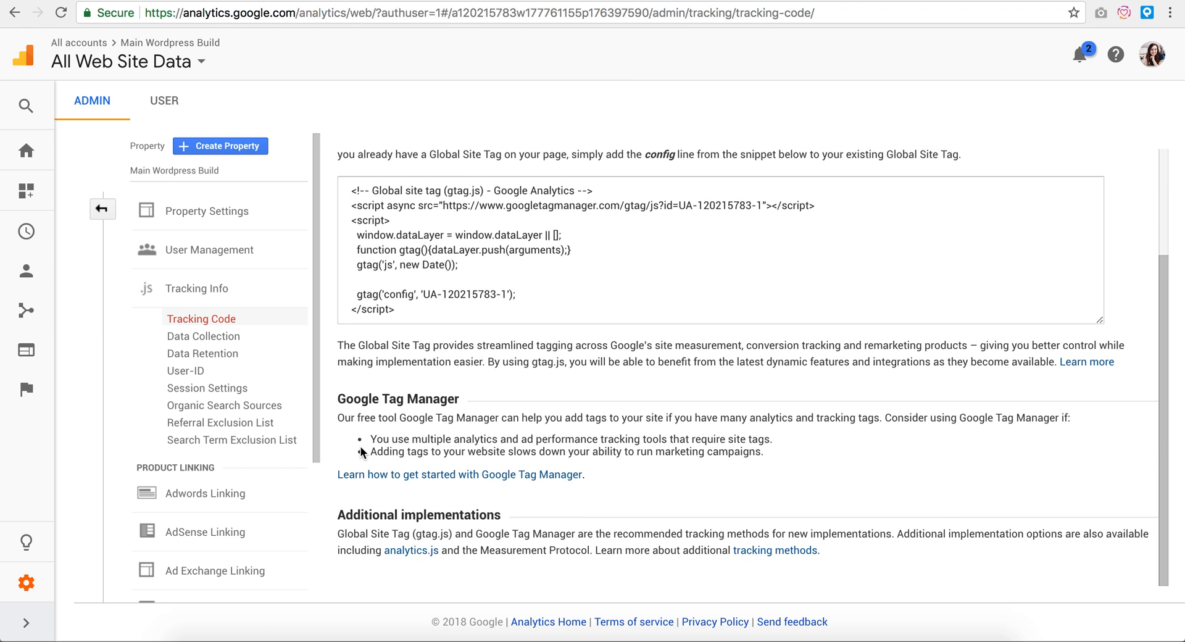
{"action": "scroll", "coordinate": [363, 452], "scroll_direction": "up", "scroll_amount": 5}
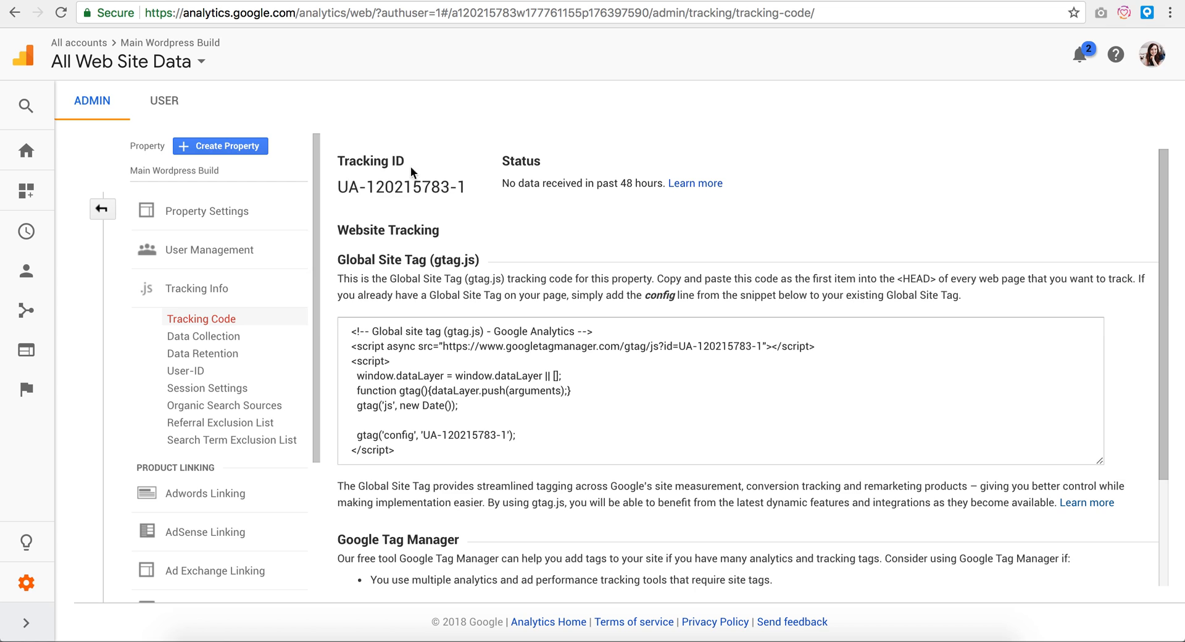
{"action": "left_click_drag", "start_coordinate": [466, 187], "coordinate": [340, 190]}
{"action": "left_click", "coordinate": [462, 187]}
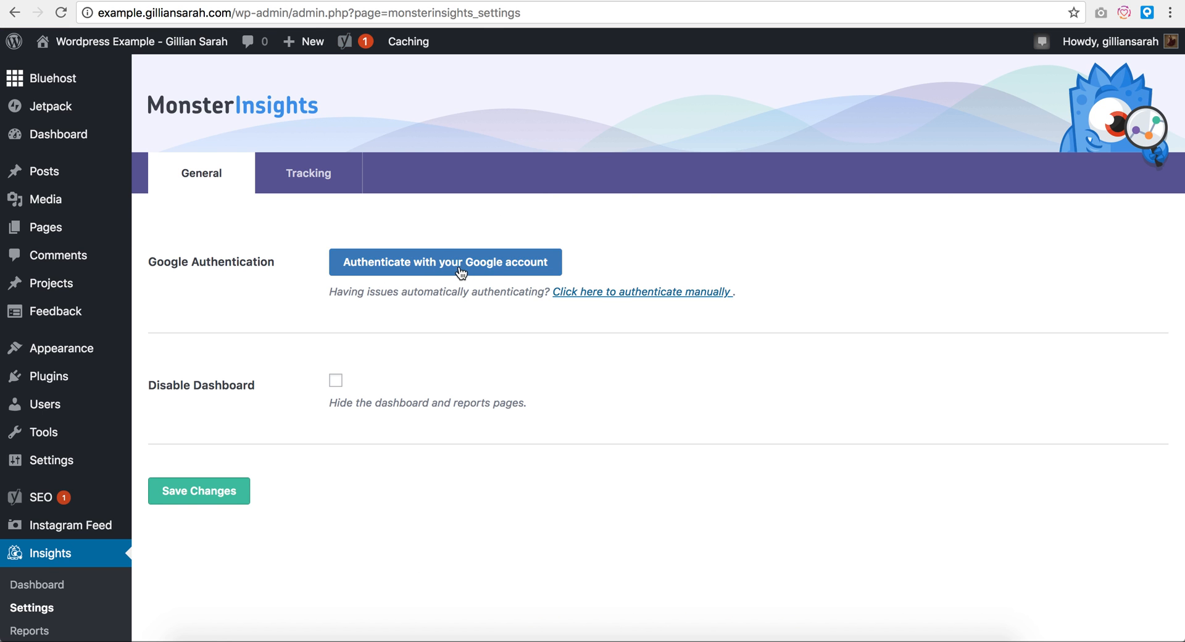
Start the Google account authentication in MonsterInsights, request a Google code, and allow the plugin access to the Google Analytics account.
{"action": "left_click", "coordinate": [459, 268]}
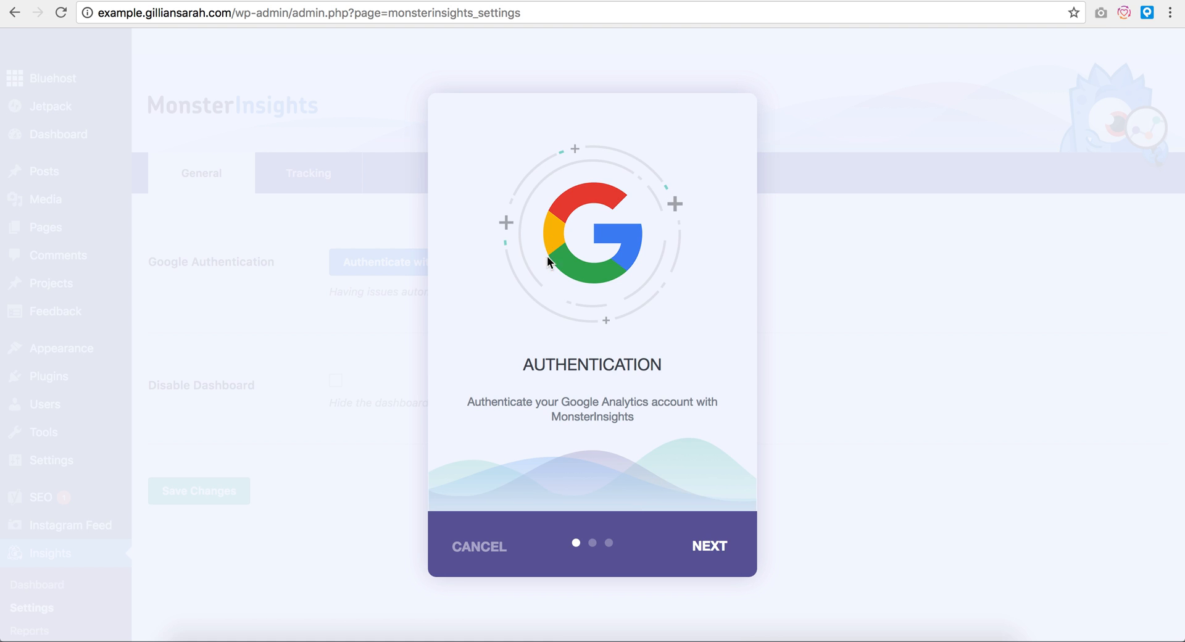
{"action": "left_click", "coordinate": [720, 553]}
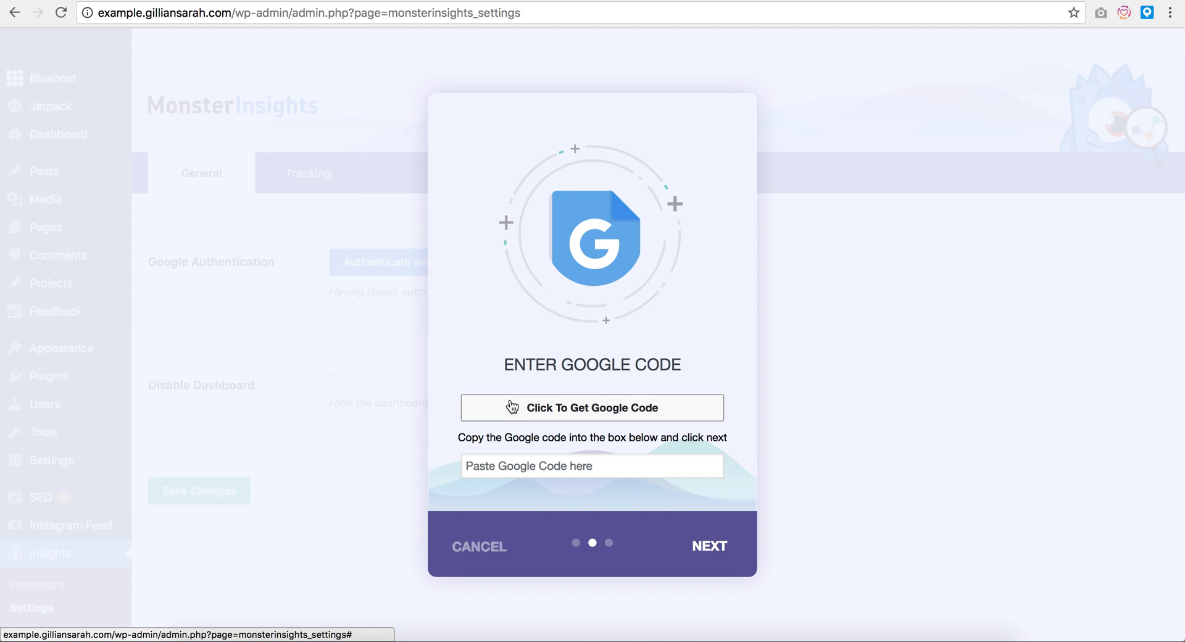
{"action": "left_click", "coordinate": [596, 465]}
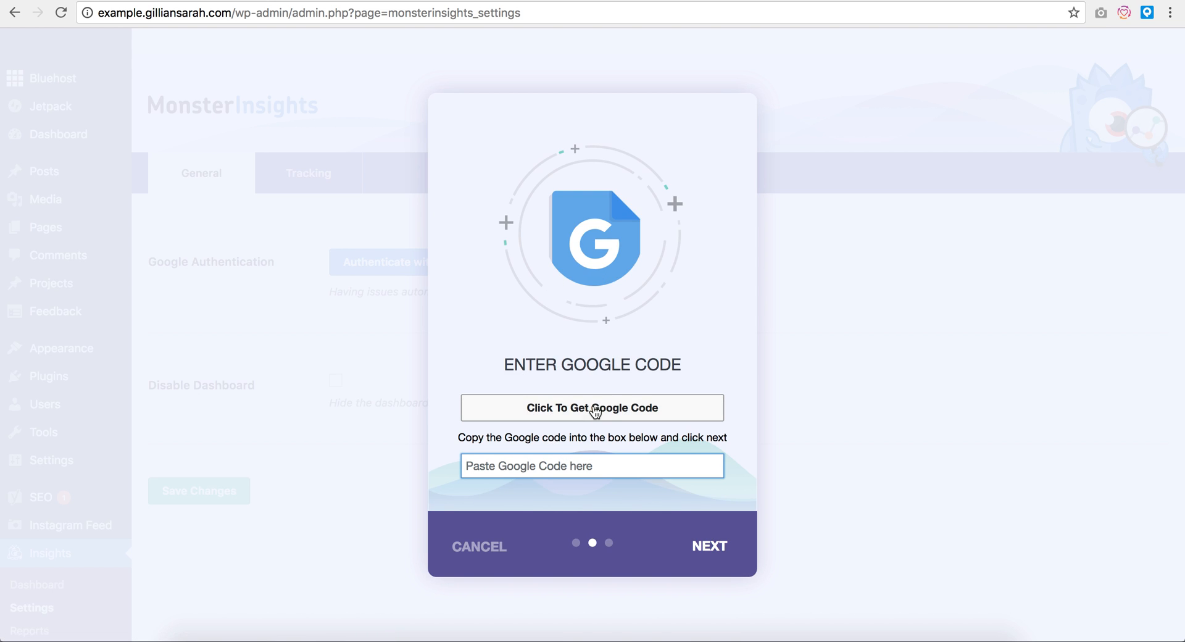
{"action": "left_click", "coordinate": [630, 411]}
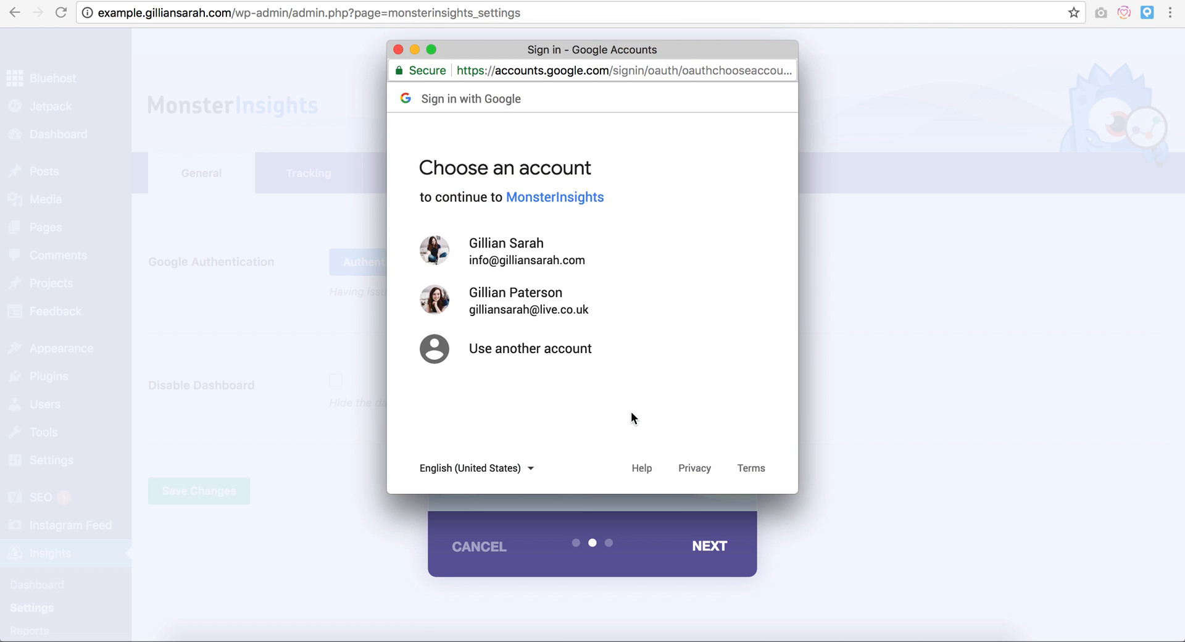
{"action": "left_click", "coordinate": [556, 290]}
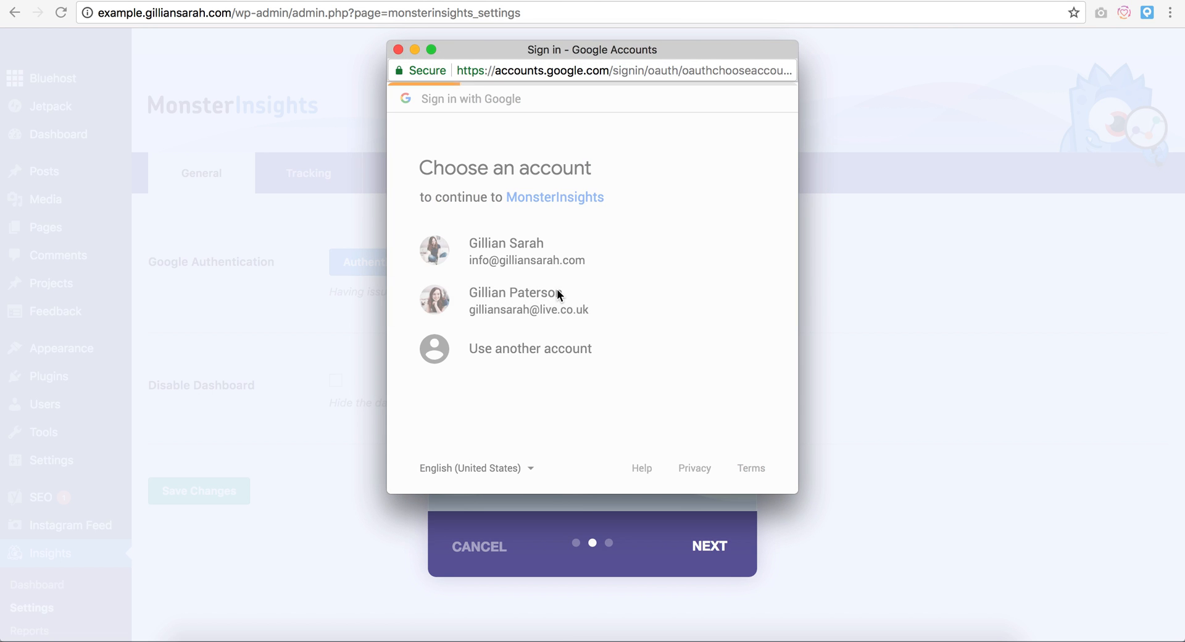
{"action": "scroll", "coordinate": [574, 259], "scroll_direction": "down", "scroll_amount": 3}
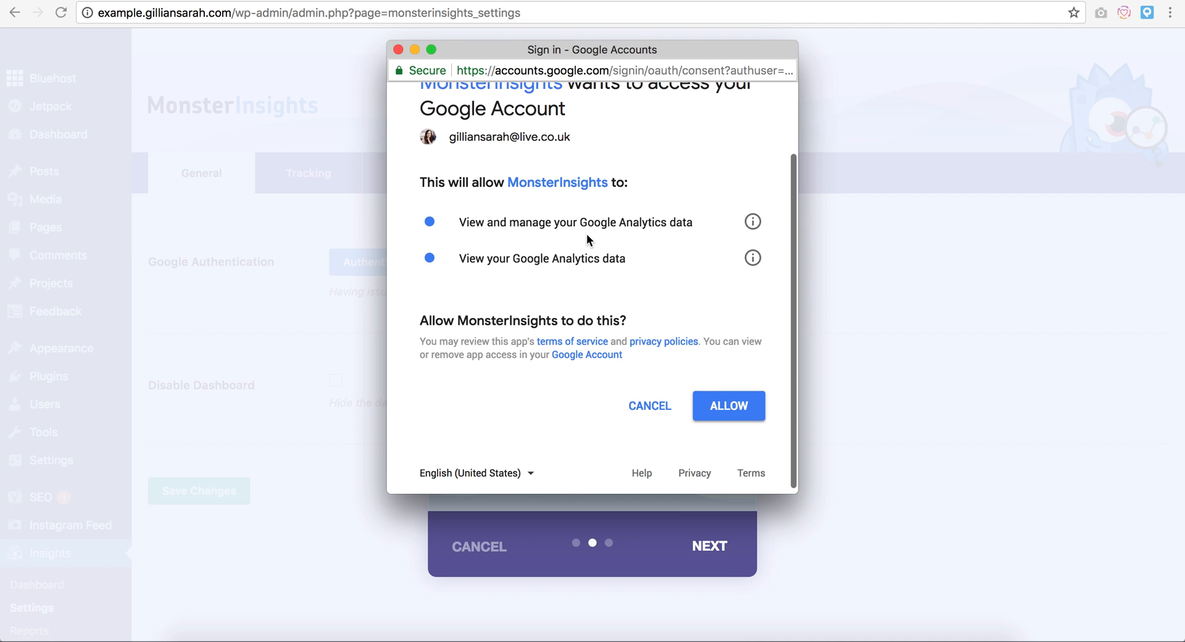
{"action": "left_click", "coordinate": [732, 400]}
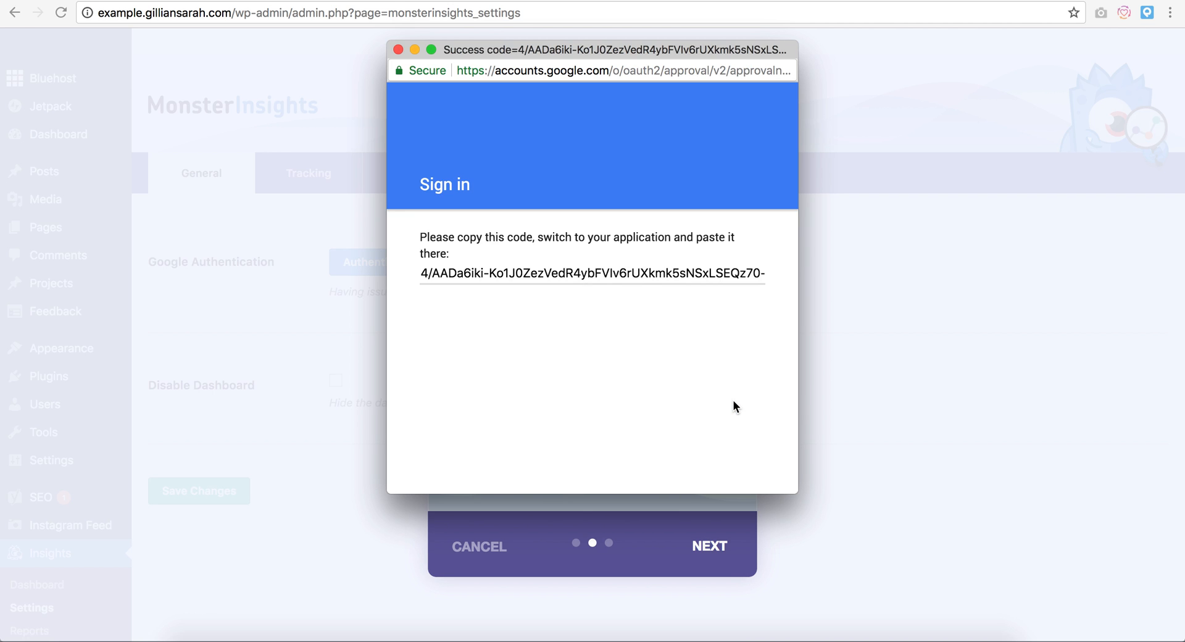
Copy the Google authorization code from the sign-in window into the plugin's Google code field and submit it.
{"action": "left_click", "coordinate": [662, 270]}
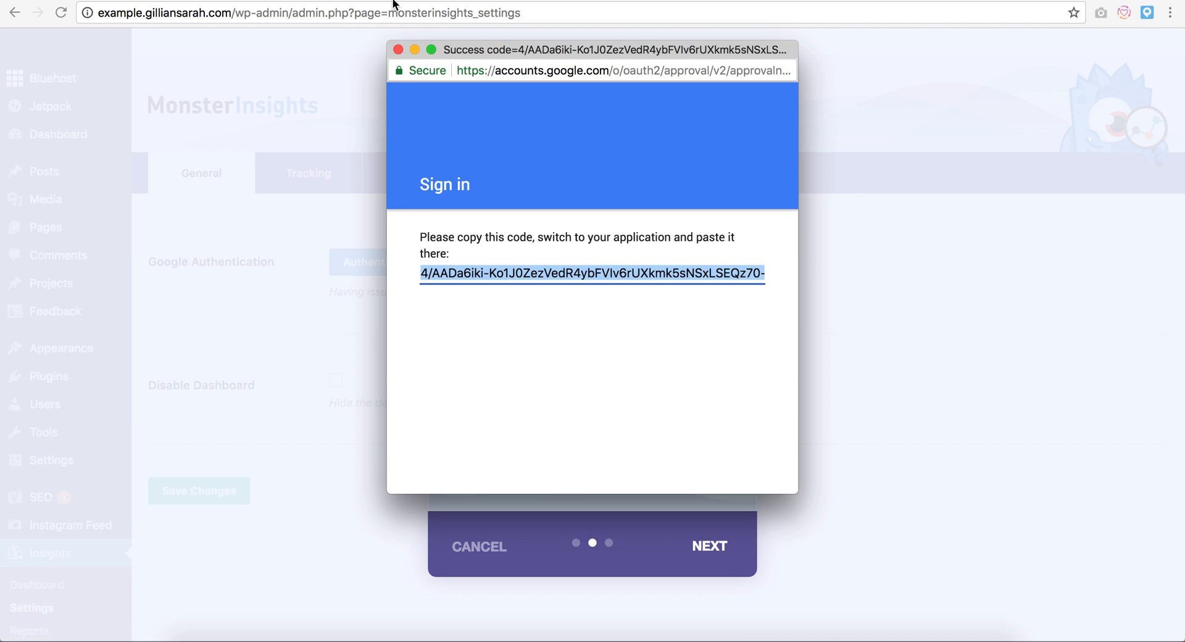
{"action": "left_click", "coordinate": [463, 522]}
{"action": "left_click", "coordinate": [519, 466]}
{"action": "key", "text": "super+v"}
{"action": "left_click", "coordinate": [710, 546]}
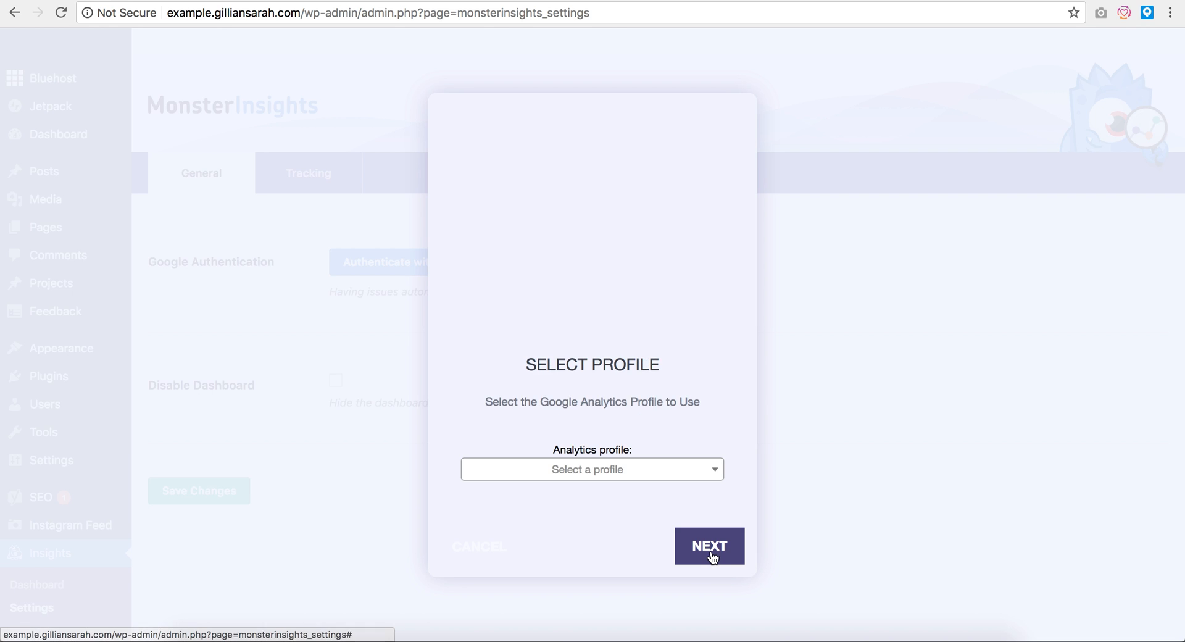
Select the All Web Site Data profile under example.gilliansarah.com, finish the authentication, and save the MonsterInsights settings.
{"action": "left_click", "coordinate": [664, 479]}
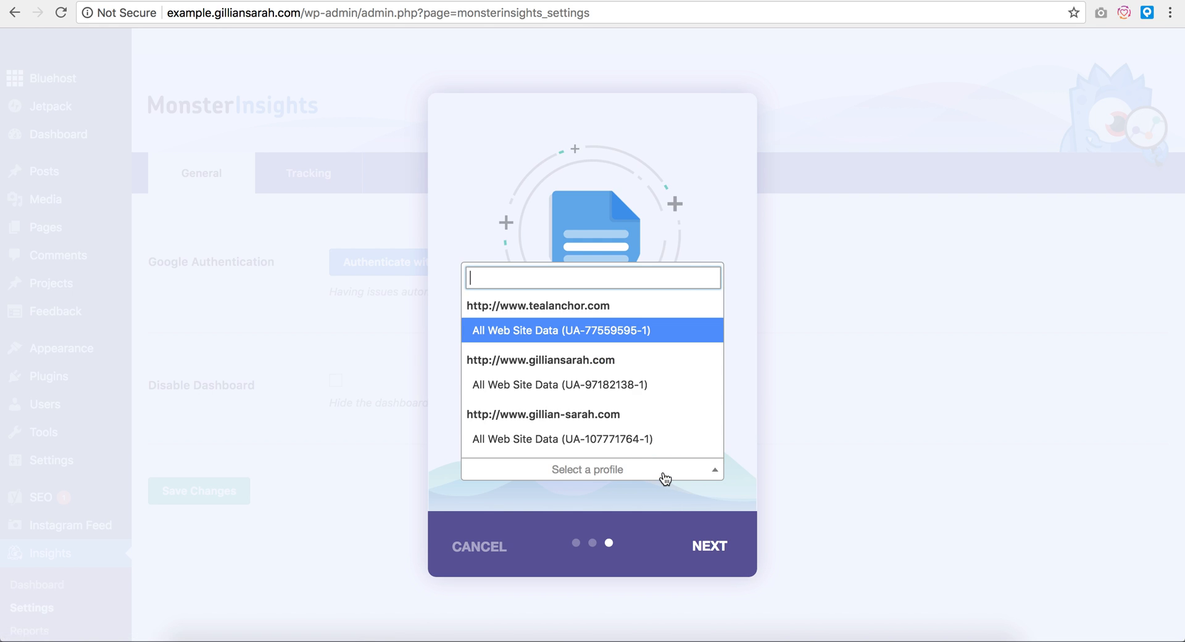
{"action": "scroll", "coordinate": [610, 386], "scroll_direction": "down", "scroll_amount": 1}
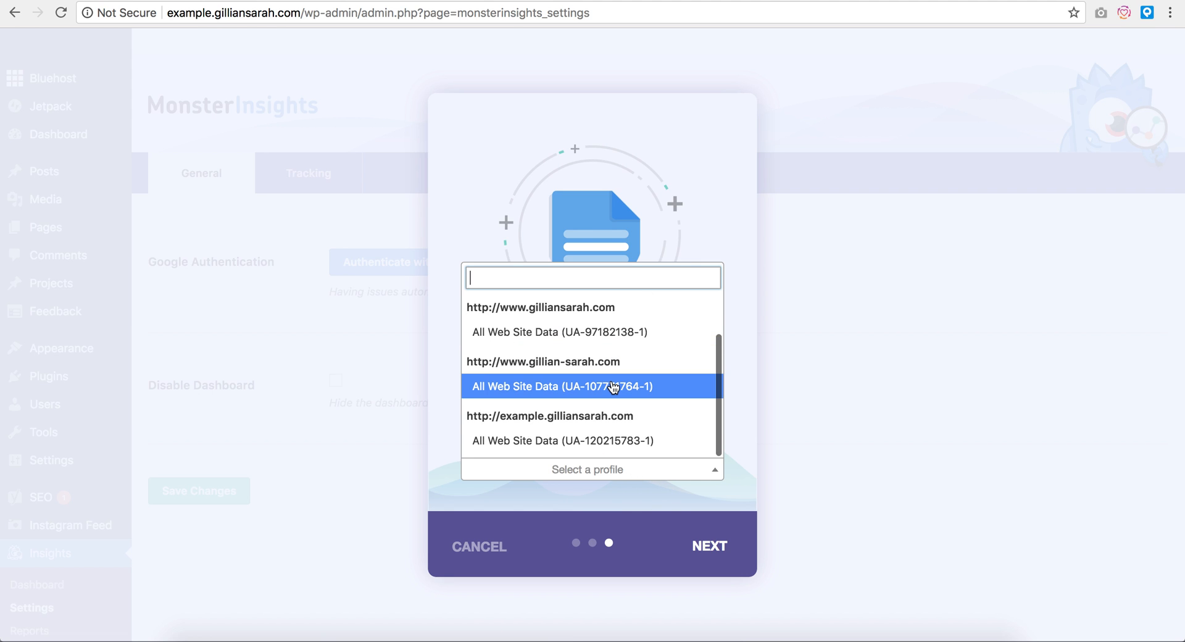
{"action": "left_click", "coordinate": [620, 442]}
{"action": "left_click", "coordinate": [708, 542]}
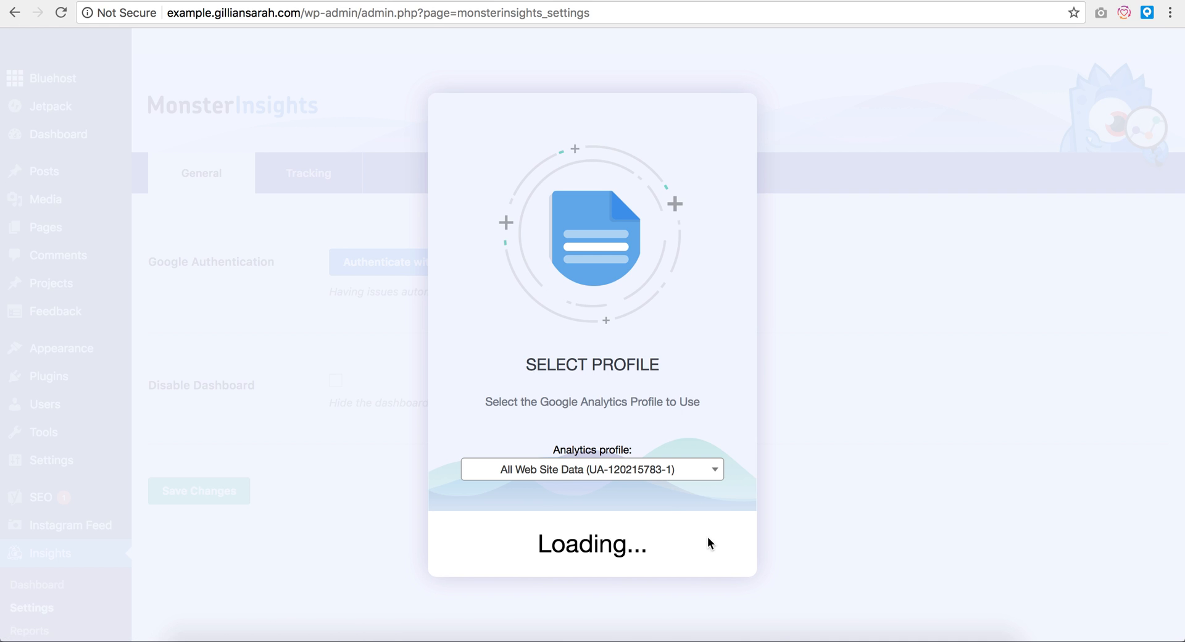
{"action": "left_click", "coordinate": [713, 547]}
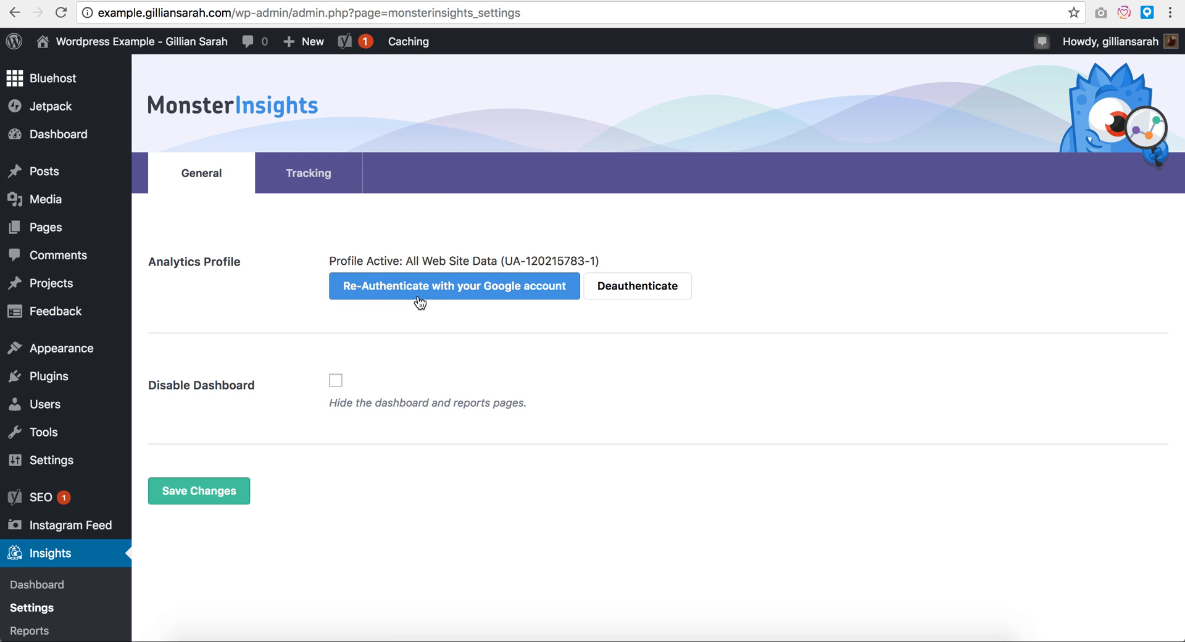
{"action": "left_click", "coordinate": [211, 492]}
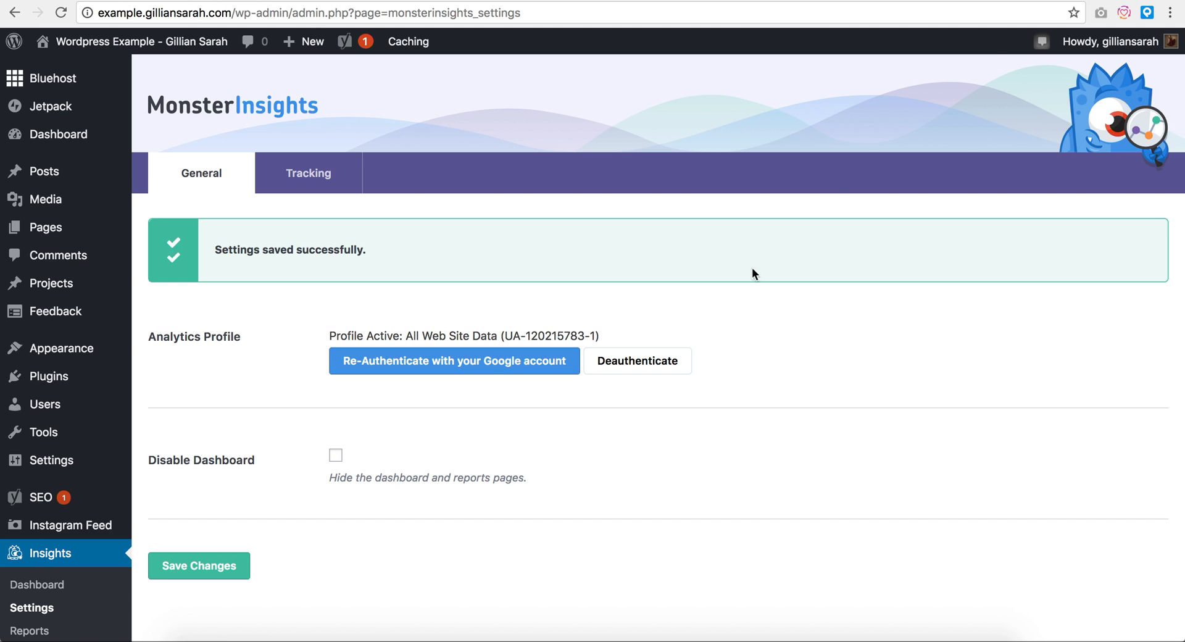
Switch to Google Analytics and review the Home page's user, traffic channel, active user and retention cards.
{"action": "left_click", "coordinate": [985, 0]}
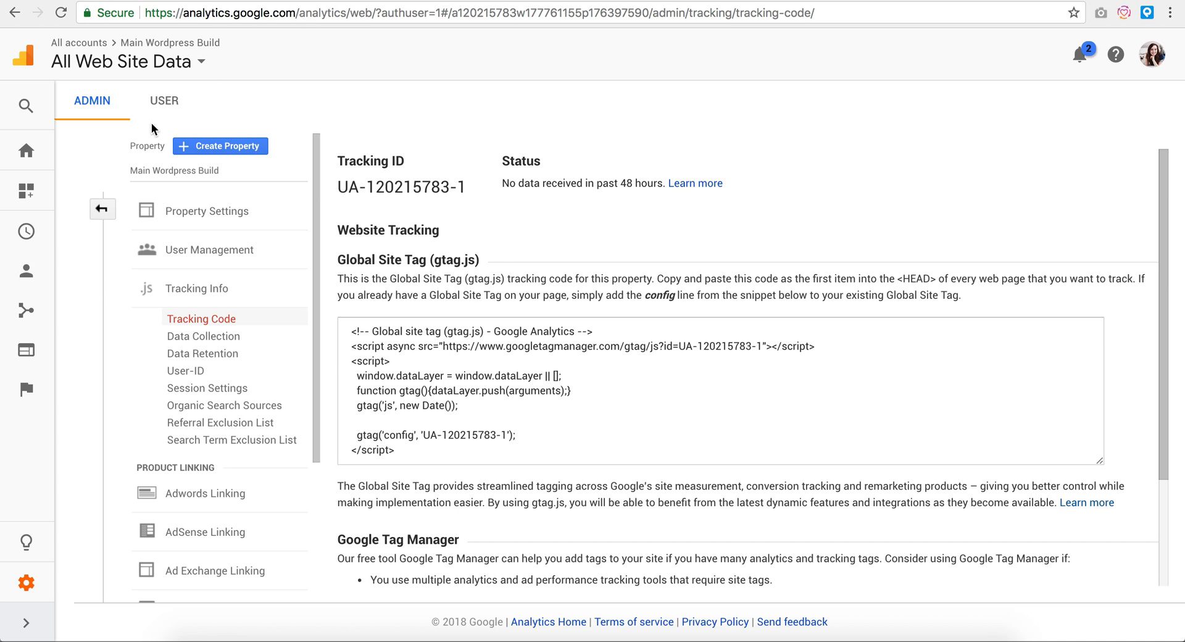
{"action": "left_click", "coordinate": [26, 150]}
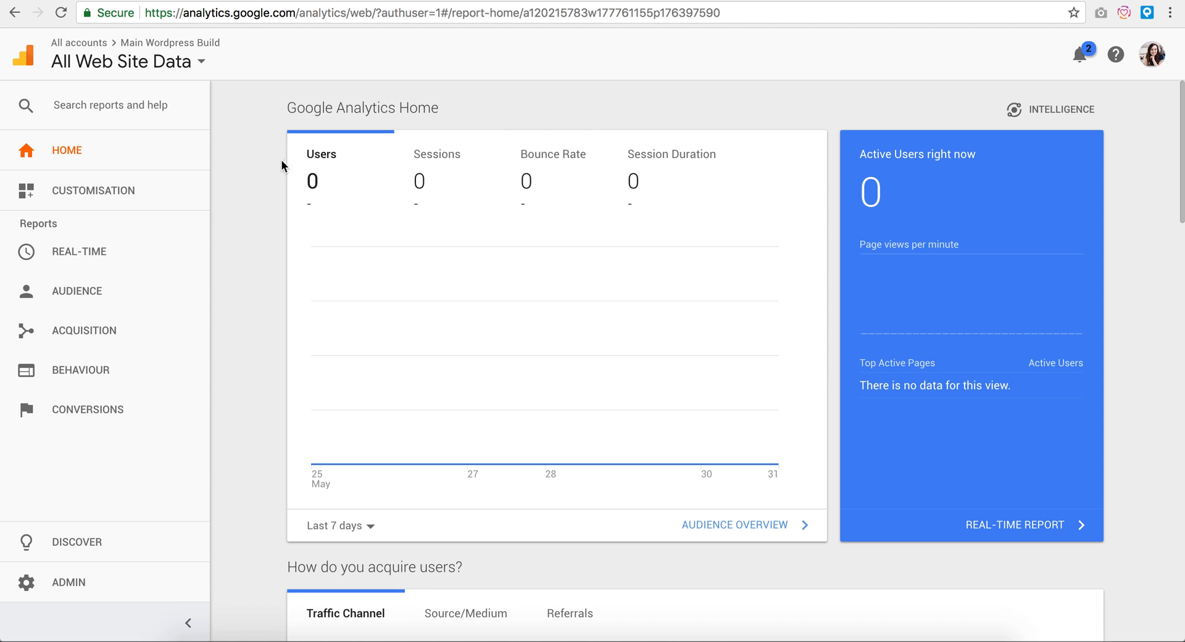
{"action": "scroll", "coordinate": [266, 195], "scroll_direction": "down", "scroll_amount": 4}
{"action": "scroll", "coordinate": [266, 195], "scroll_direction": "down", "scroll_amount": 1}
{"action": "scroll", "coordinate": [268, 225], "scroll_direction": "down", "scroll_amount": 6}
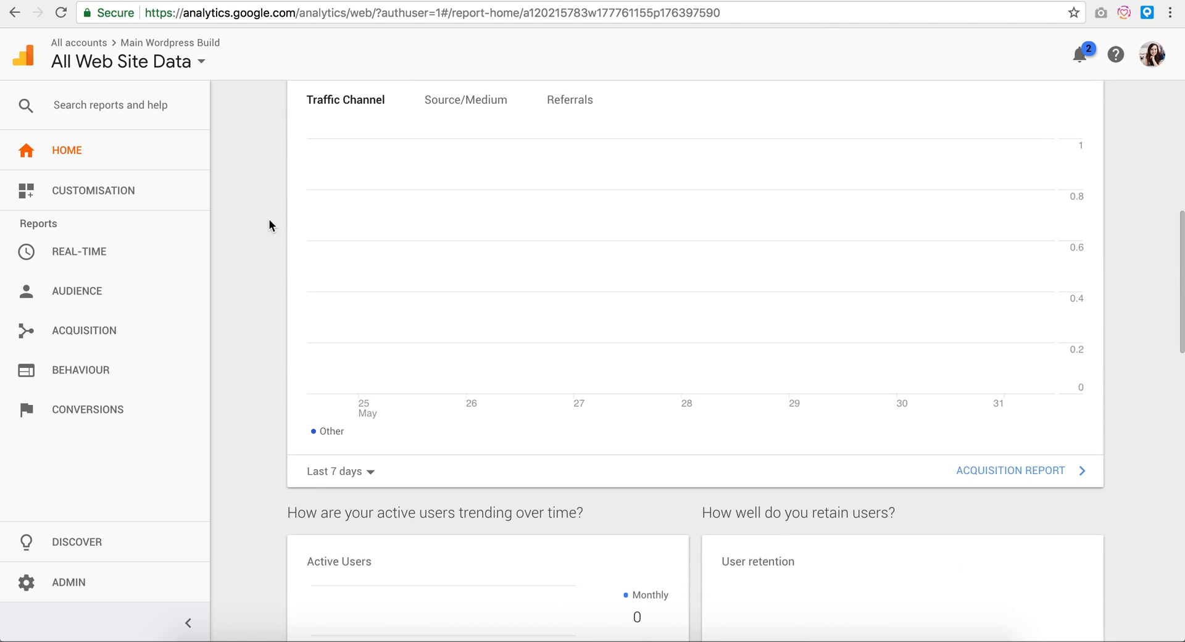
{"action": "scroll", "coordinate": [269, 225], "scroll_direction": "down", "scroll_amount": 2}
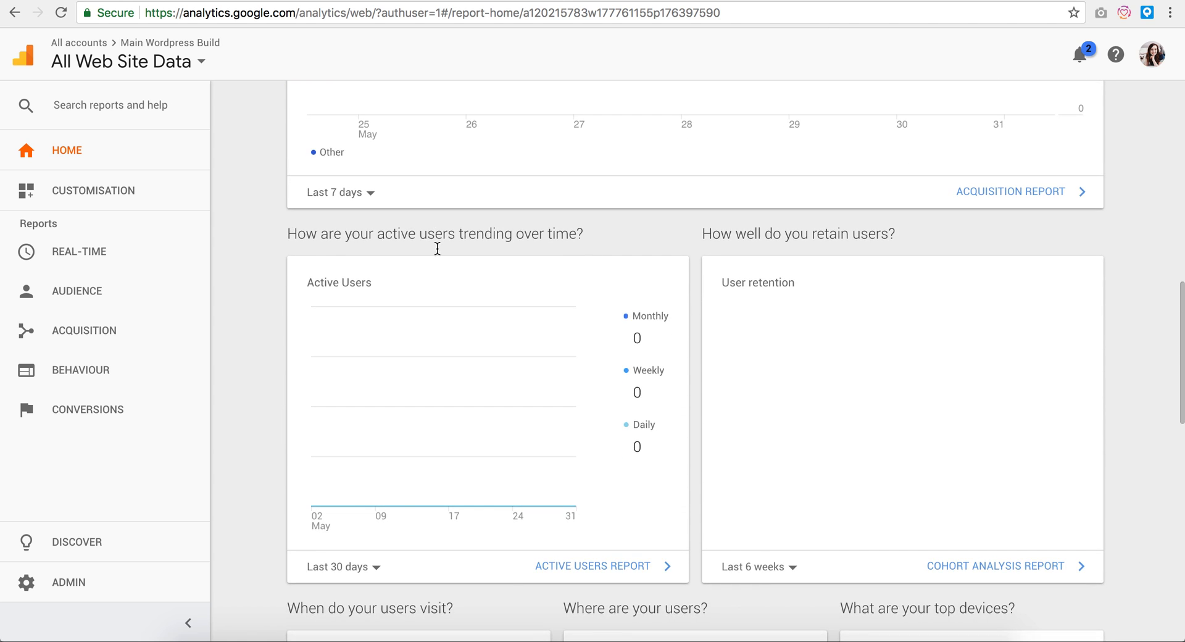
{"action": "scroll", "coordinate": [628, 314], "scroll_direction": "down", "scroll_amount": 4}
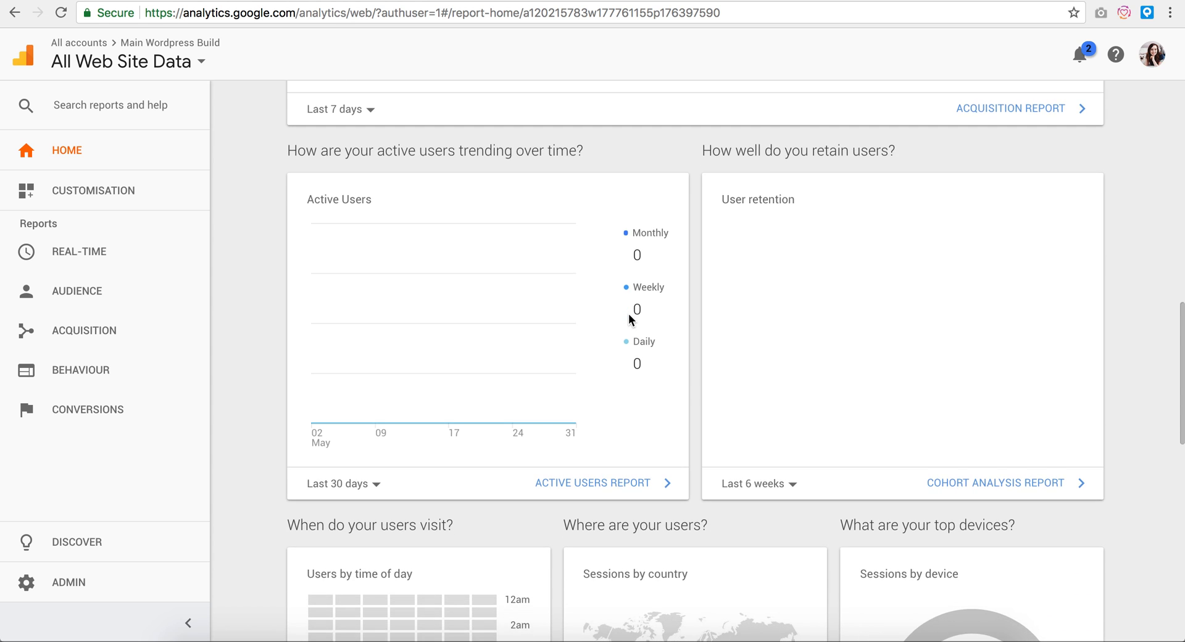
Examine the Home cards covering visit times, sessions by country, sessions by device and visited pages.
{"action": "scroll", "coordinate": [629, 316], "scroll_direction": "down", "scroll_amount": 2}
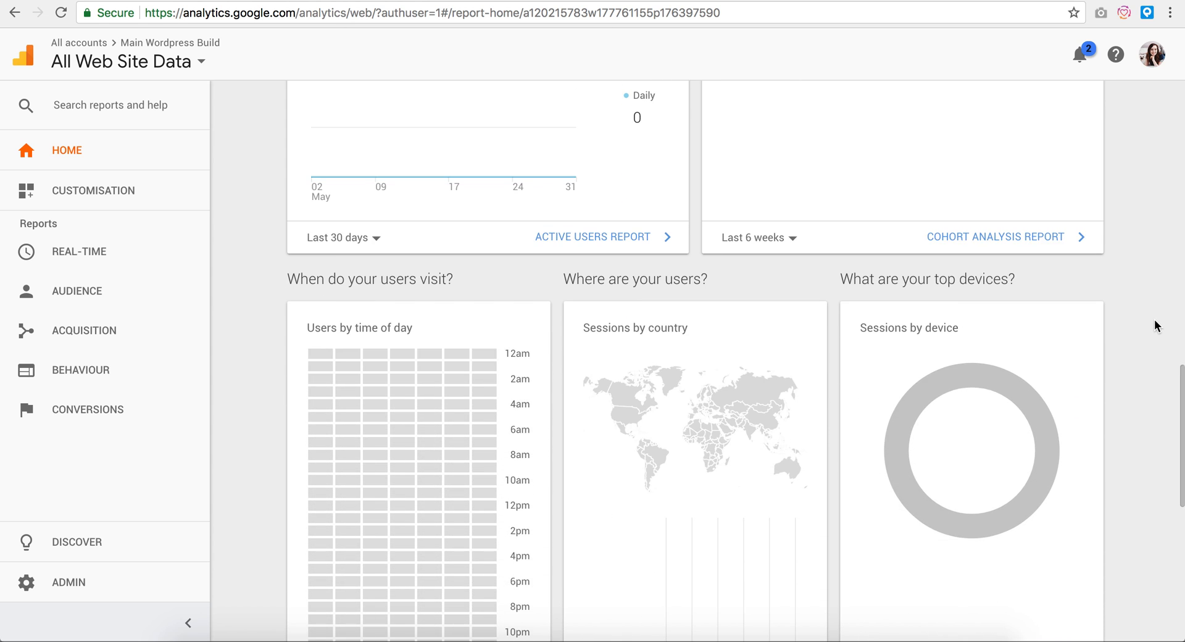
{"action": "scroll", "coordinate": [1156, 325], "scroll_direction": "down", "scroll_amount": 2}
{"action": "scroll", "coordinate": [1156, 326], "scroll_direction": "down", "scroll_amount": 1}
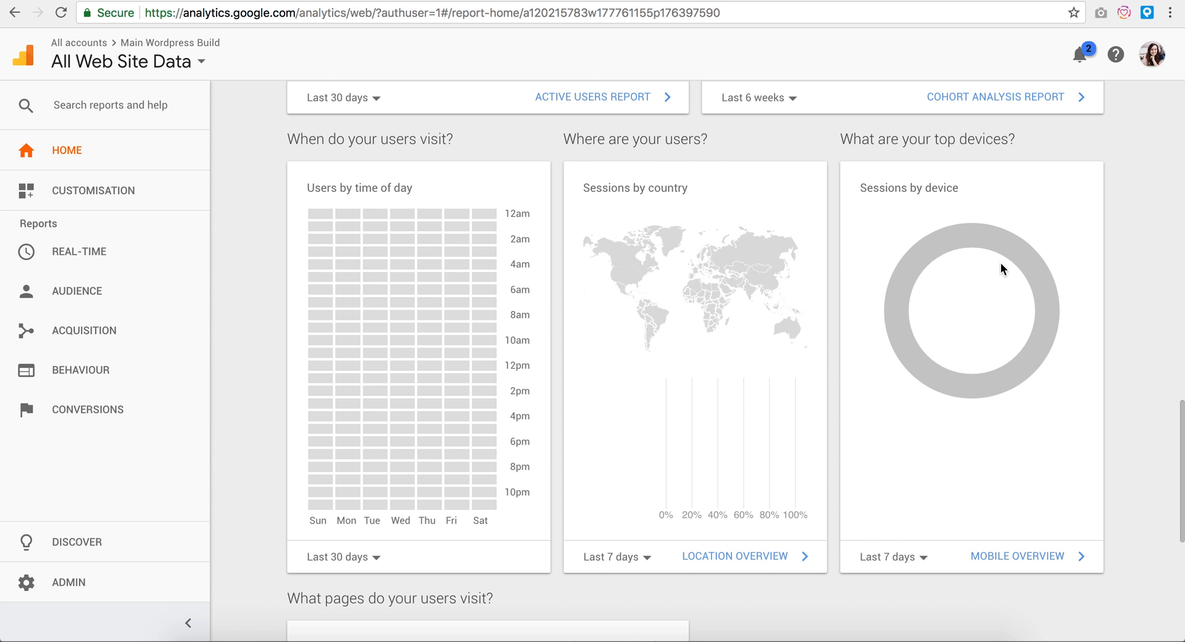
{"action": "scroll", "coordinate": [1101, 269], "scroll_direction": "down", "scroll_amount": 1}
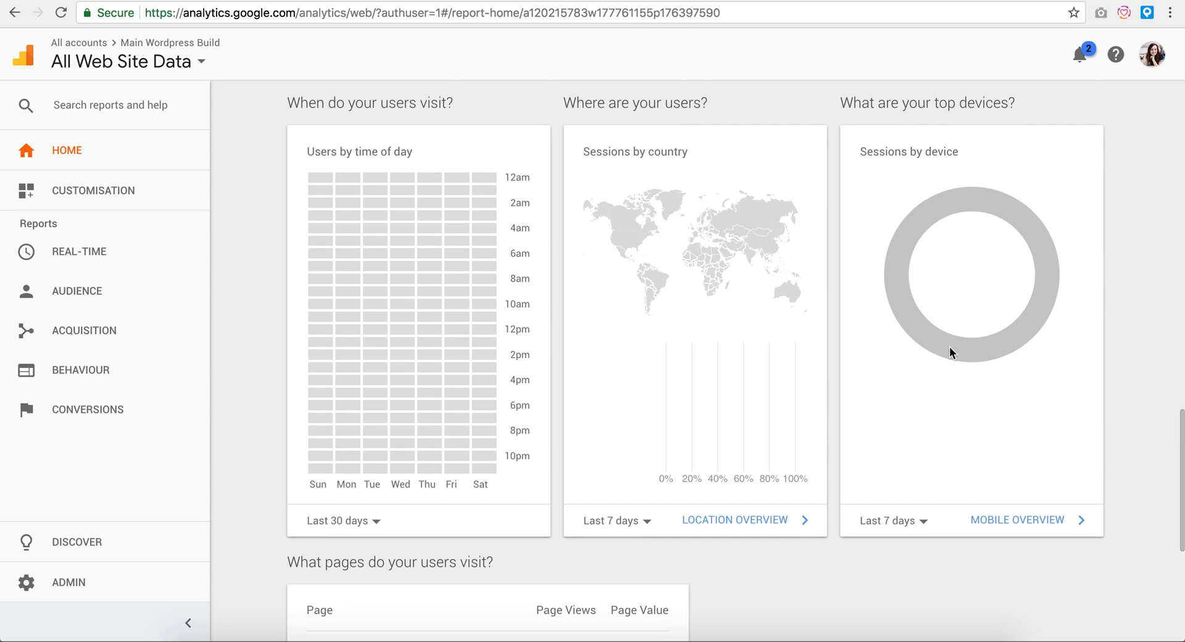
{"action": "scroll", "coordinate": [1046, 254], "scroll_direction": "down", "scroll_amount": 4}
{"action": "scroll", "coordinate": [1045, 290], "scroll_direction": "up", "scroll_amount": 4}
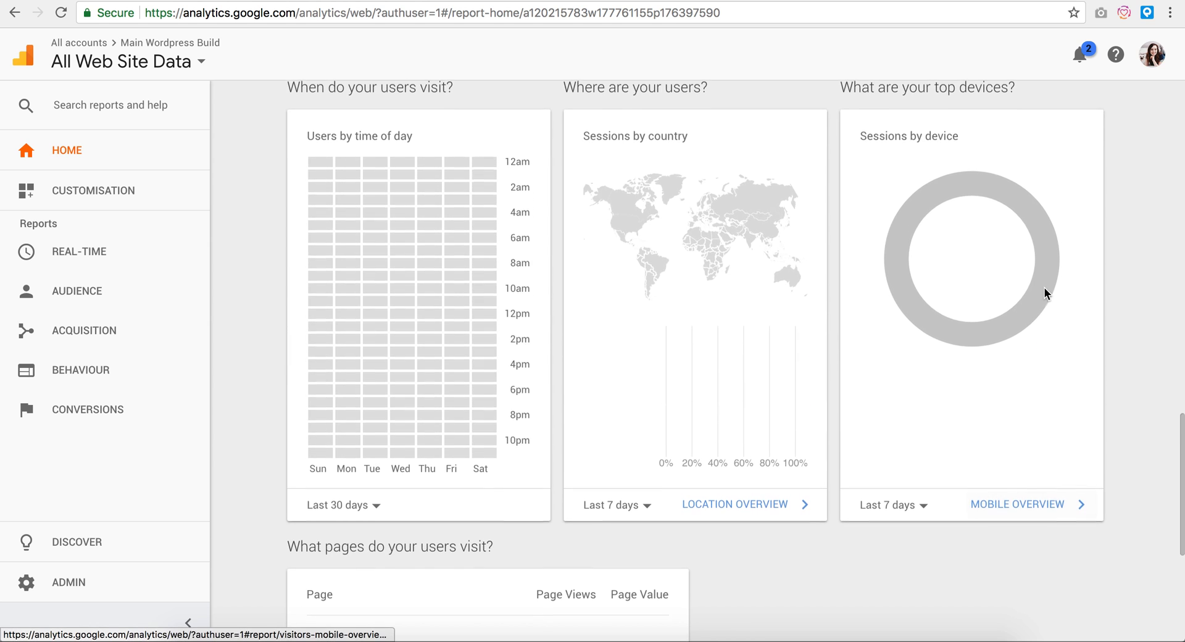
{"action": "scroll", "coordinate": [1007, 296], "scroll_direction": "down", "scroll_amount": 1}
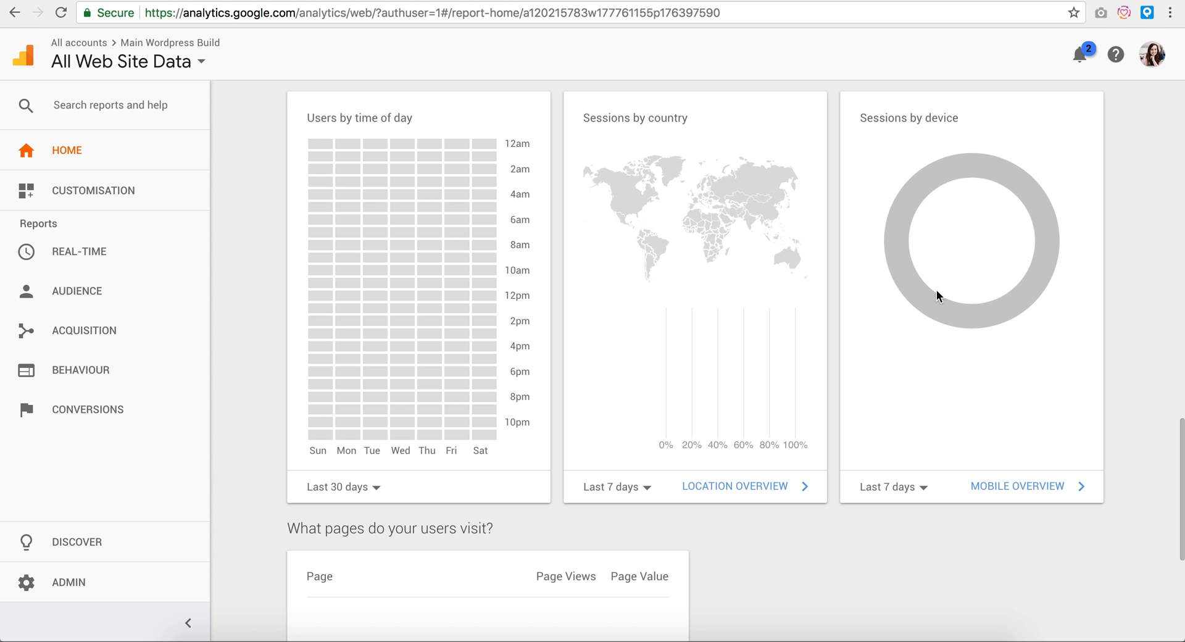
{"action": "scroll", "coordinate": [937, 291], "scroll_direction": "down", "scroll_amount": 6}
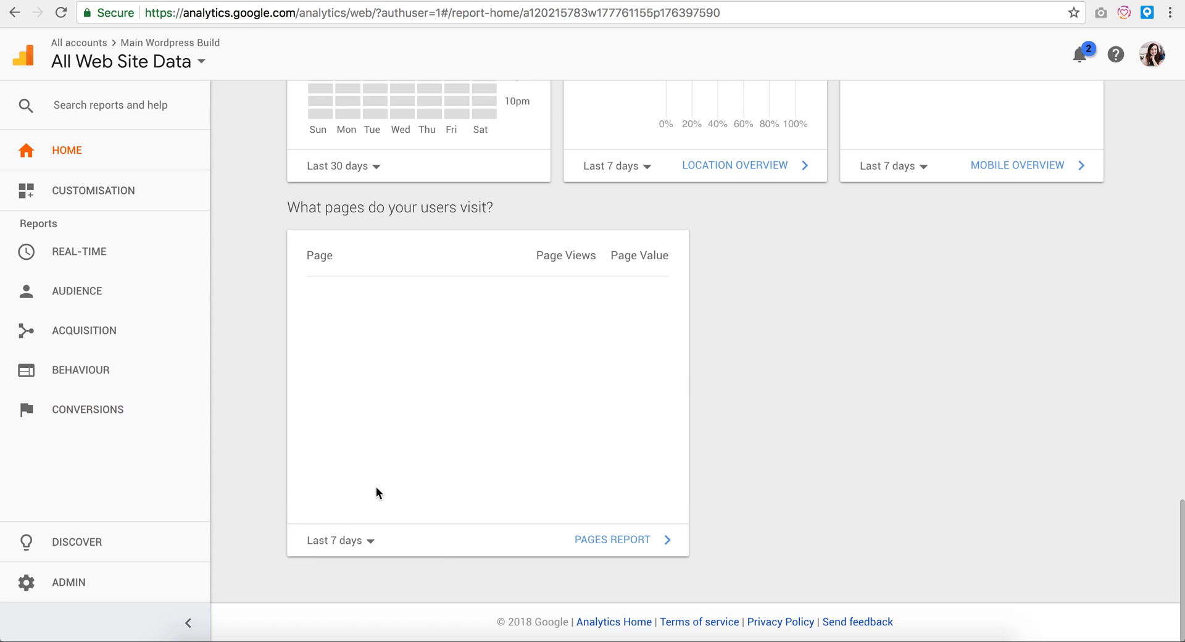
{"action": "scroll", "coordinate": [241, 305], "scroll_direction": "up", "scroll_amount": 10}
Open the Acquisition Overview report and review its top channels, users, conversions and metrics table.
{"action": "left_click", "coordinate": [79, 332]}
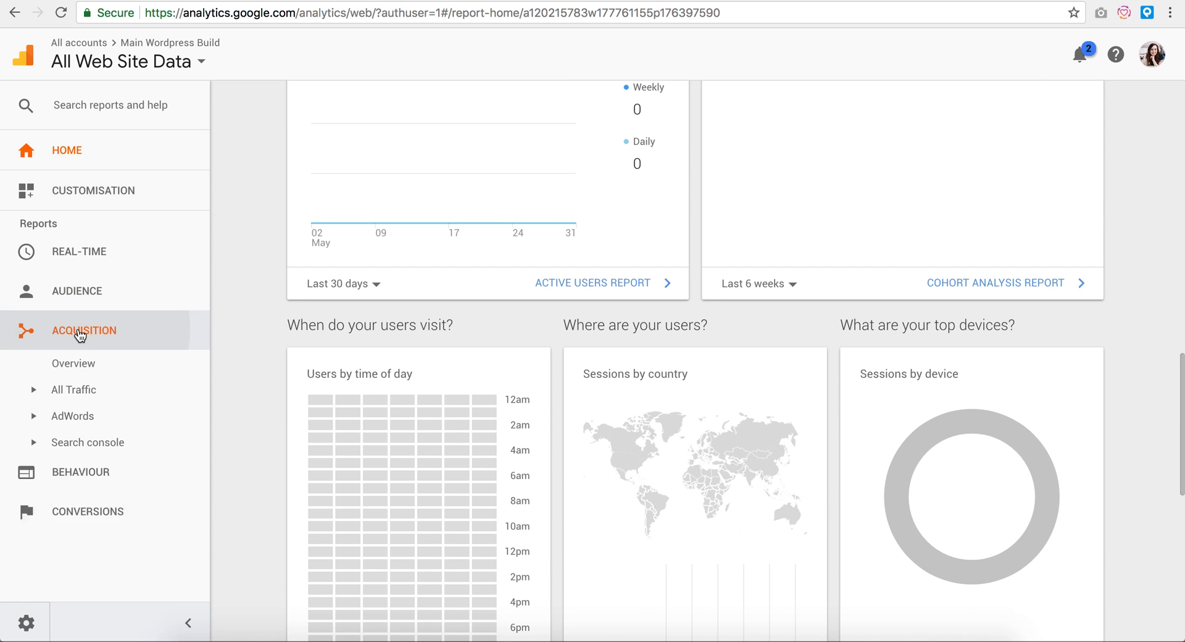
{"action": "left_click", "coordinate": [74, 363]}
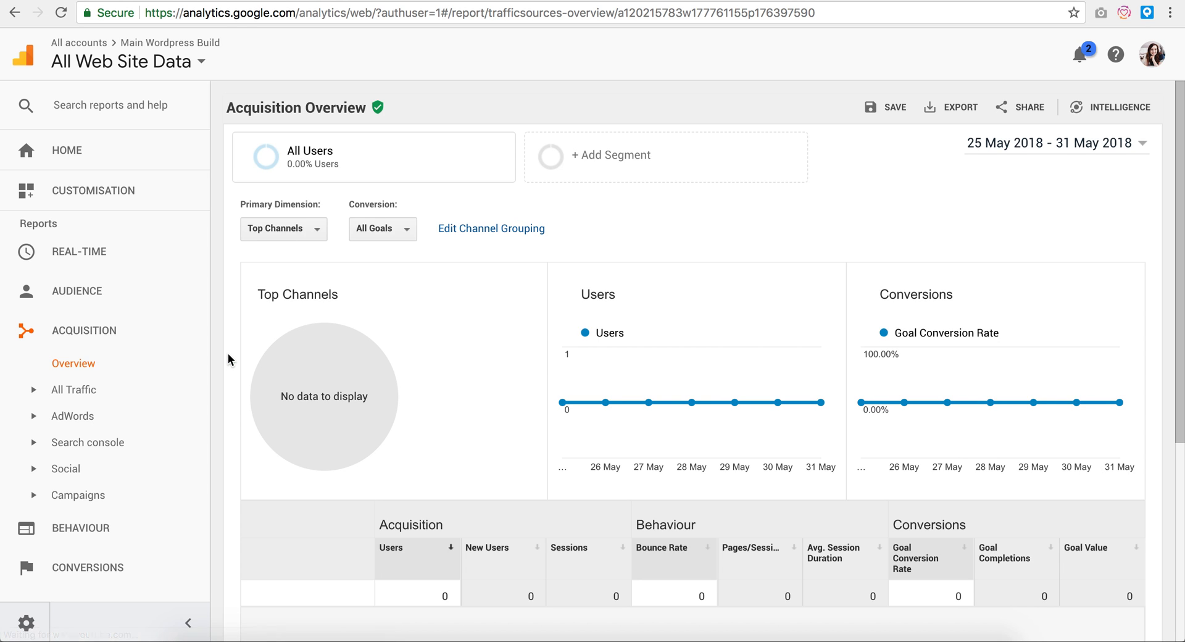
{"action": "scroll", "coordinate": [656, 344], "scroll_direction": "down", "scroll_amount": 3}
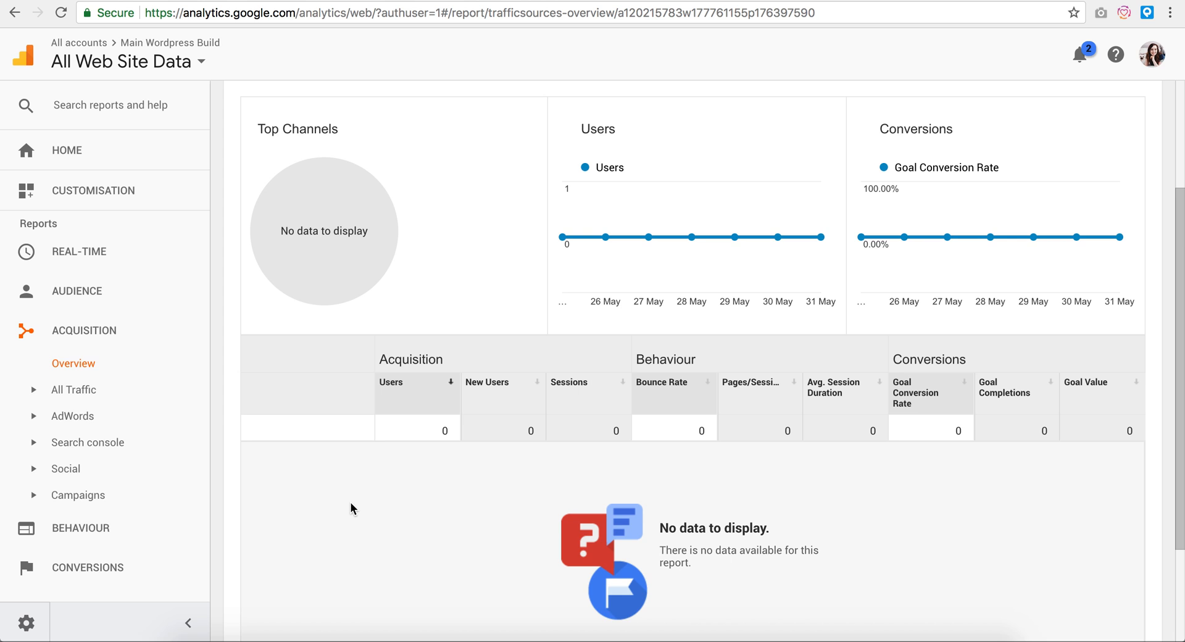
{"action": "scroll", "coordinate": [405, 491], "scroll_direction": "down", "scroll_amount": 3}
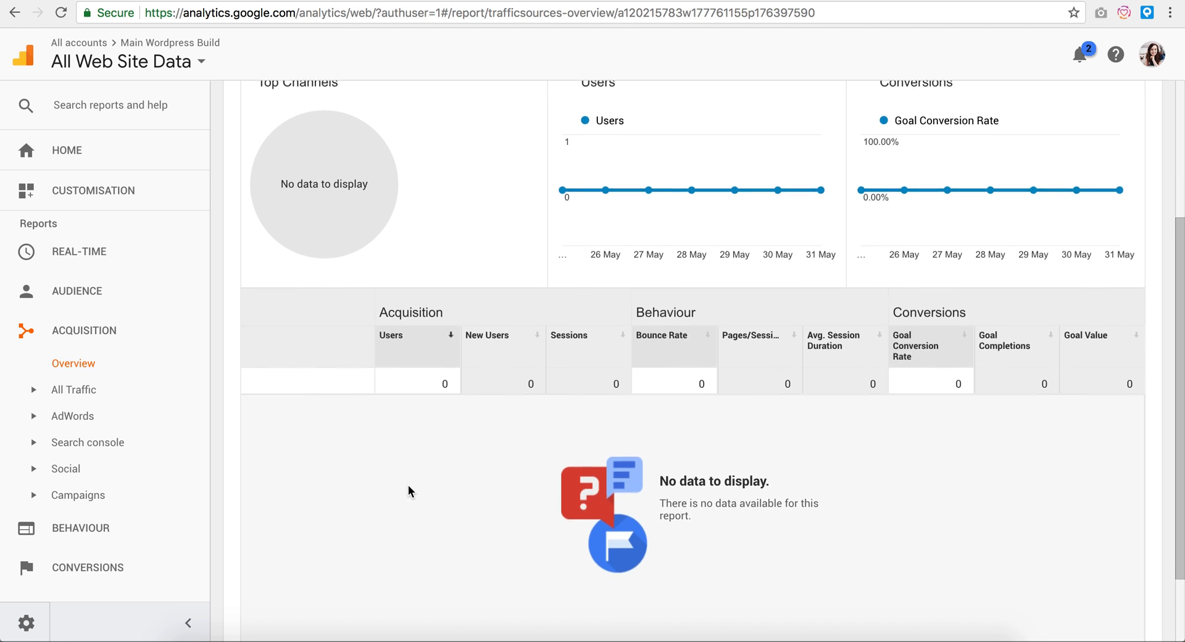
Open the Behaviour Overview report and review its page views, time on page, bounce rate and site content sections.
{"action": "left_click", "coordinate": [84, 530]}
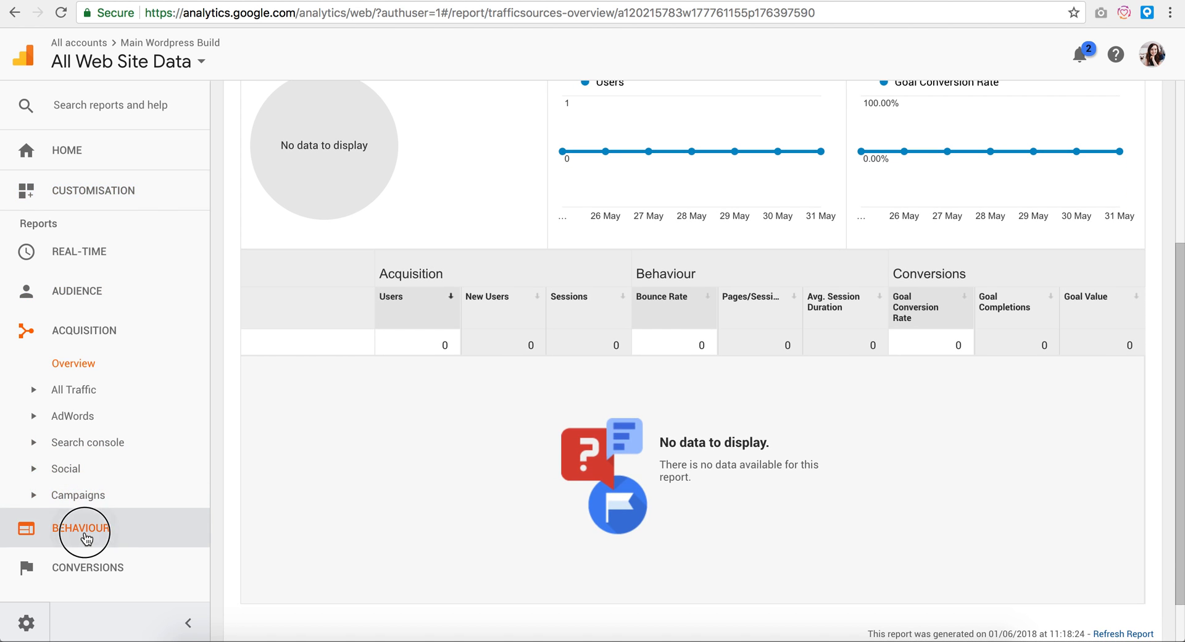
{"action": "left_click", "coordinate": [84, 576]}
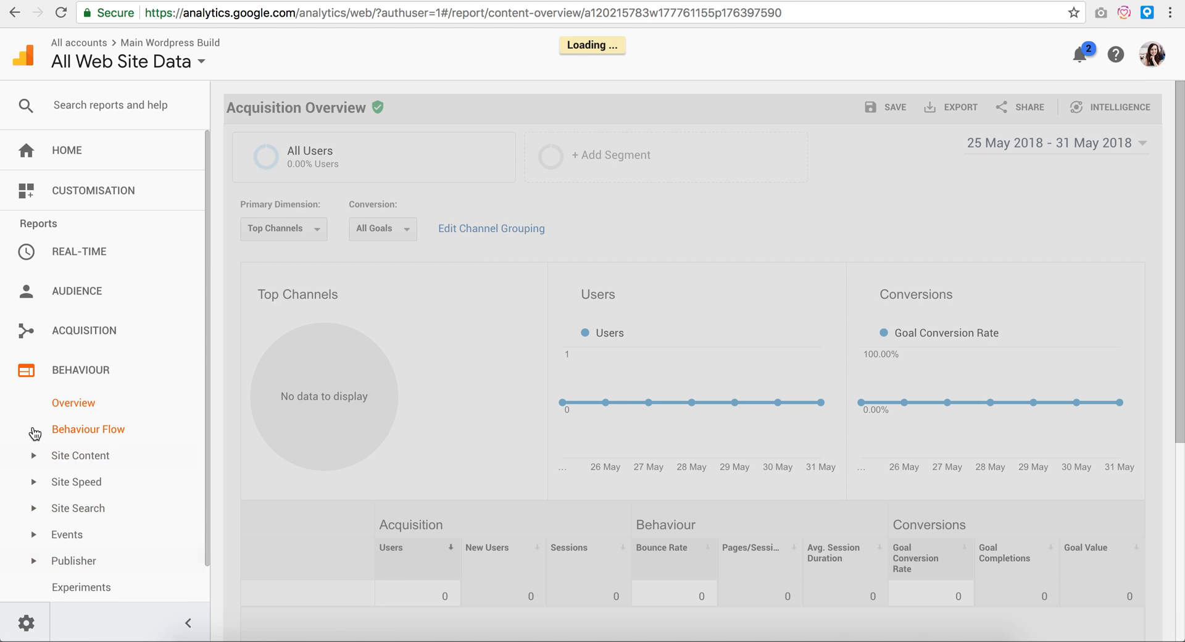
{"action": "scroll", "coordinate": [487, 283], "scroll_direction": "down", "scroll_amount": 5}
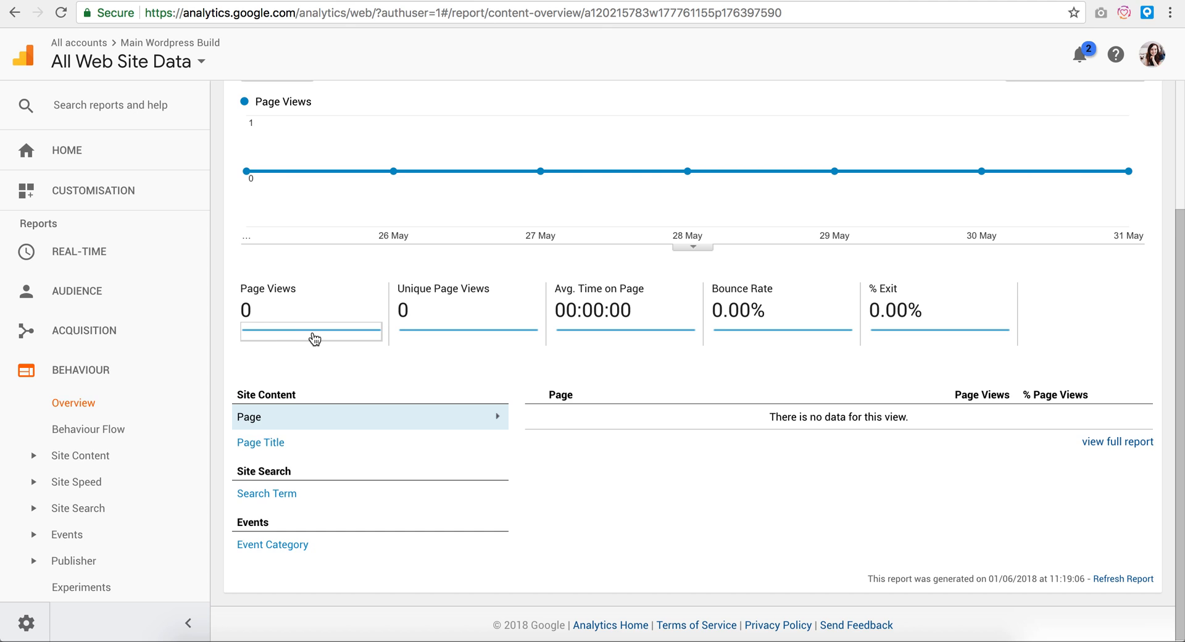
{"action": "mouse_move", "coordinate": [613, 291]}
{"action": "mouse_move", "coordinate": [564, 198]}
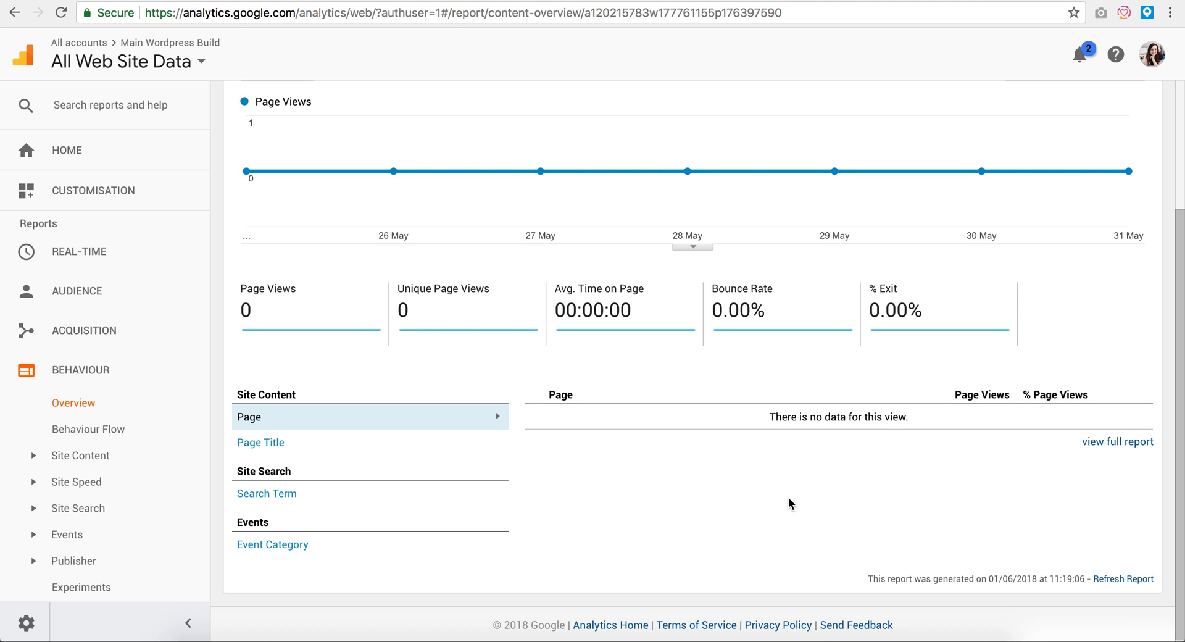
Open the Audience Overview report and review its user and session metrics and its demographics, system and mobile sections.
{"action": "scroll", "coordinate": [54, 425], "scroll_direction": "down", "scroll_amount": 1}
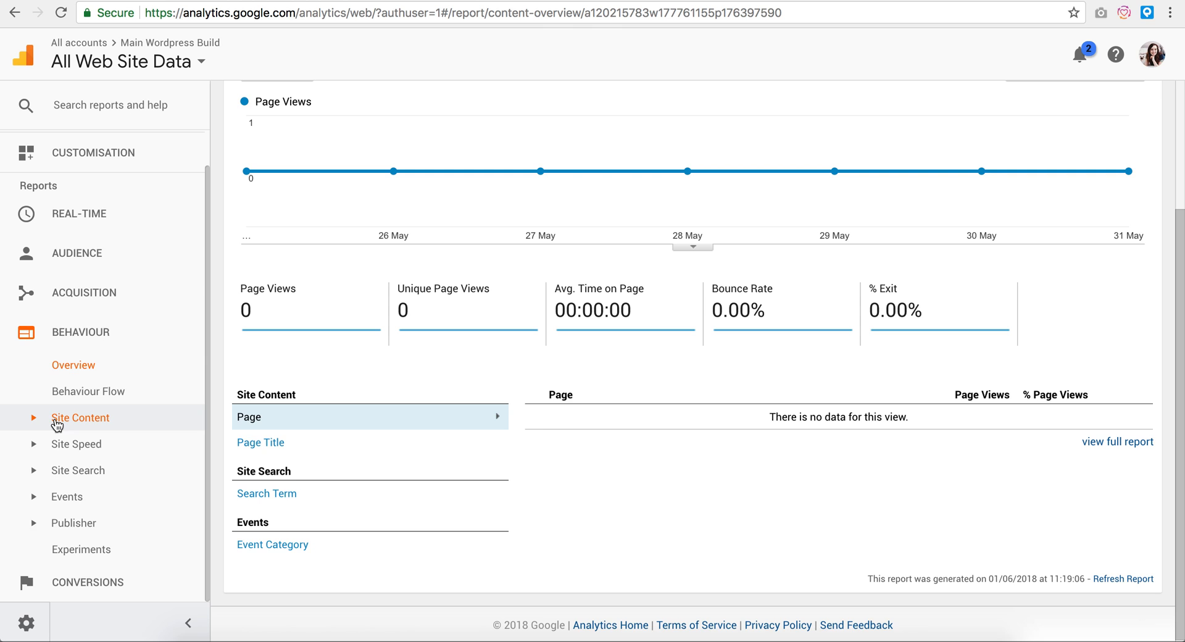
{"action": "left_click", "coordinate": [80, 253]}
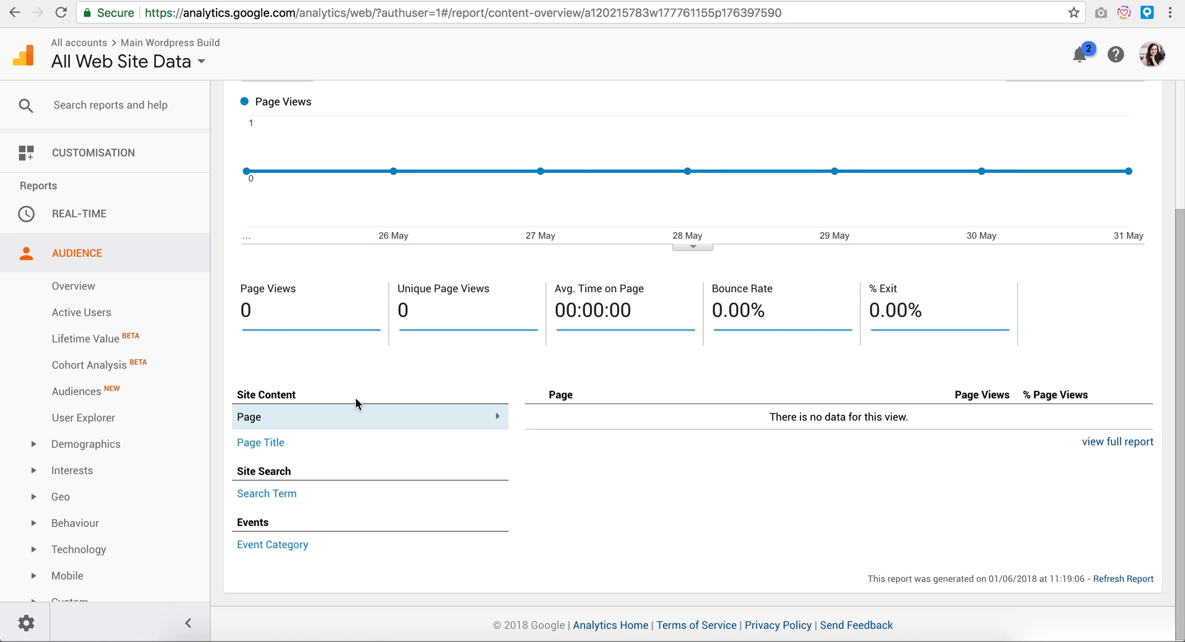
{"action": "left_click", "coordinate": [99, 286]}
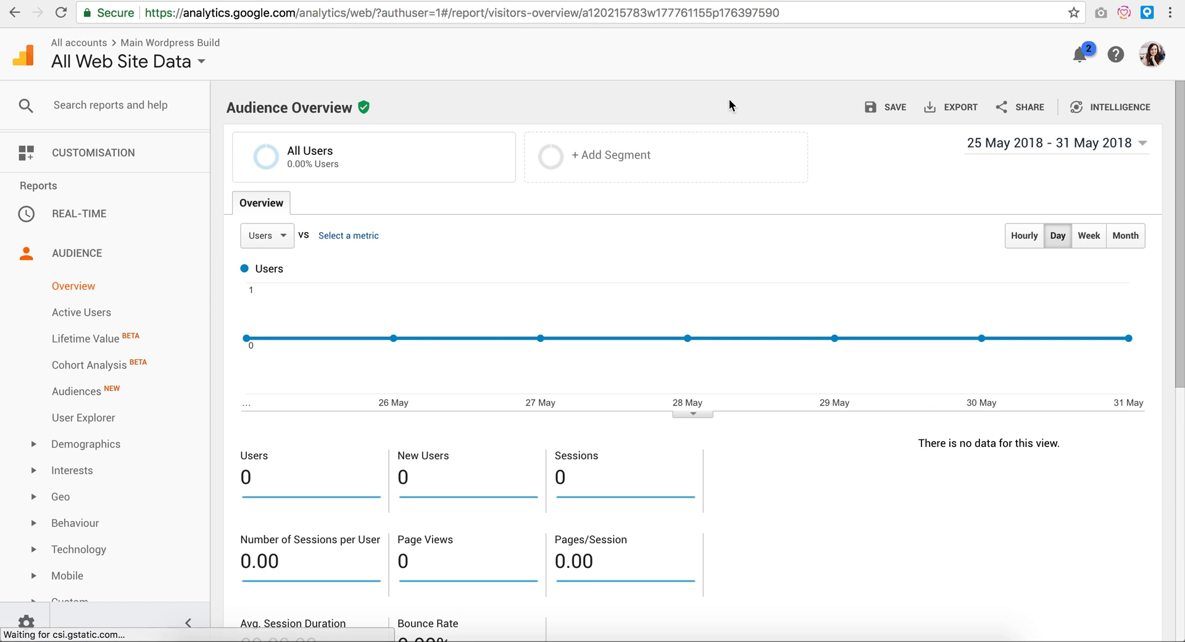
{"action": "scroll", "coordinate": [734, 102], "scroll_direction": "down", "scroll_amount": 7}
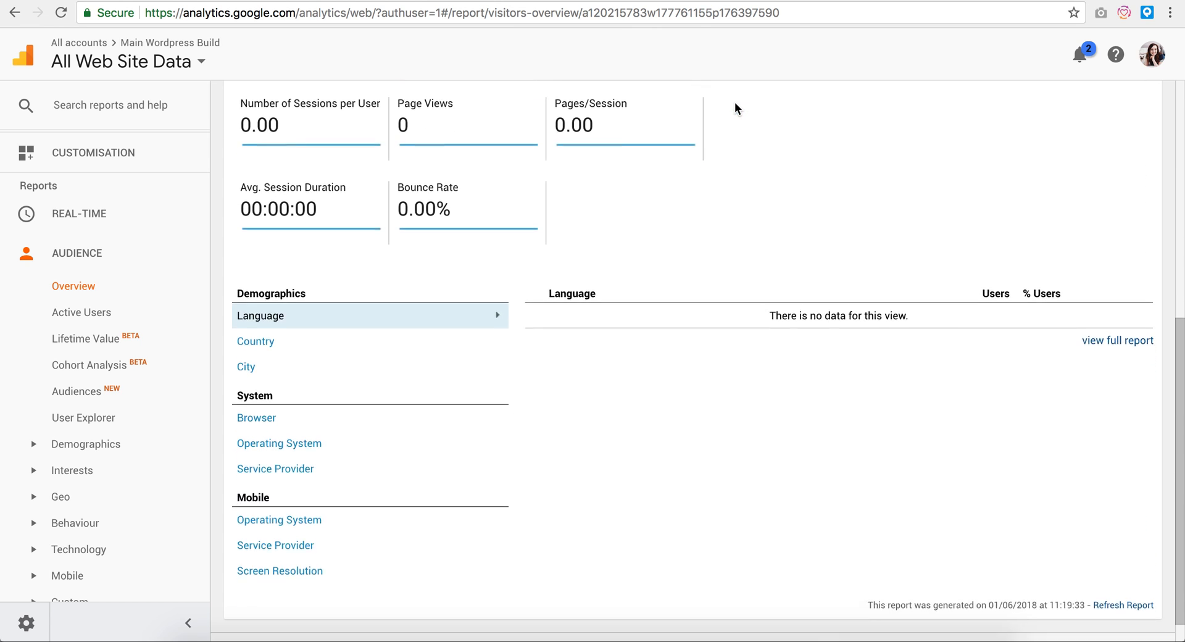
{"action": "scroll", "coordinate": [735, 105], "scroll_direction": "down", "scroll_amount": 1}
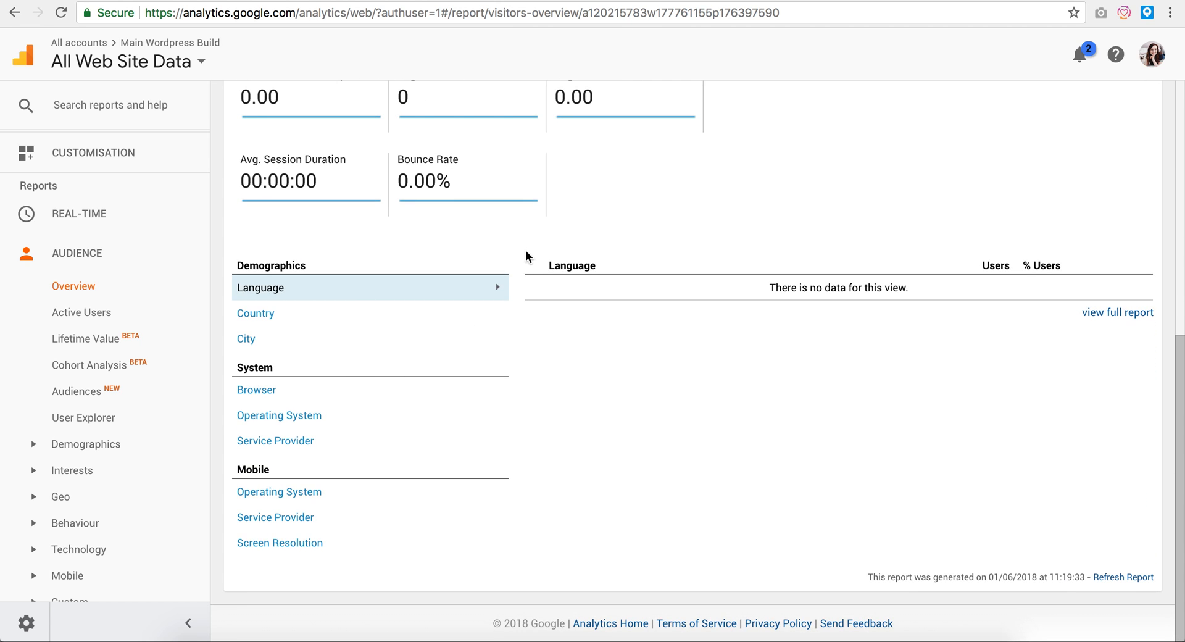
{"action": "scroll", "coordinate": [515, 272], "scroll_direction": "up", "scroll_amount": 3}
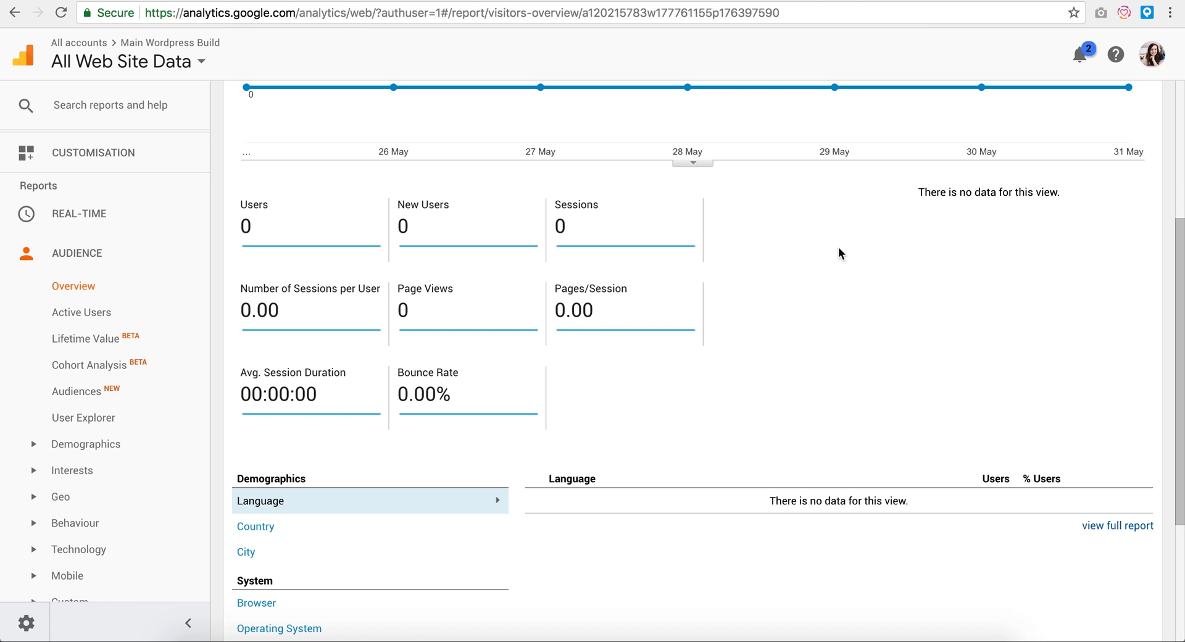
{"action": "scroll", "coordinate": [838, 247], "scroll_direction": "up", "scroll_amount": 4}
{"action": "scroll", "coordinate": [101, 351], "scroll_direction": "up", "scroll_amount": 1}
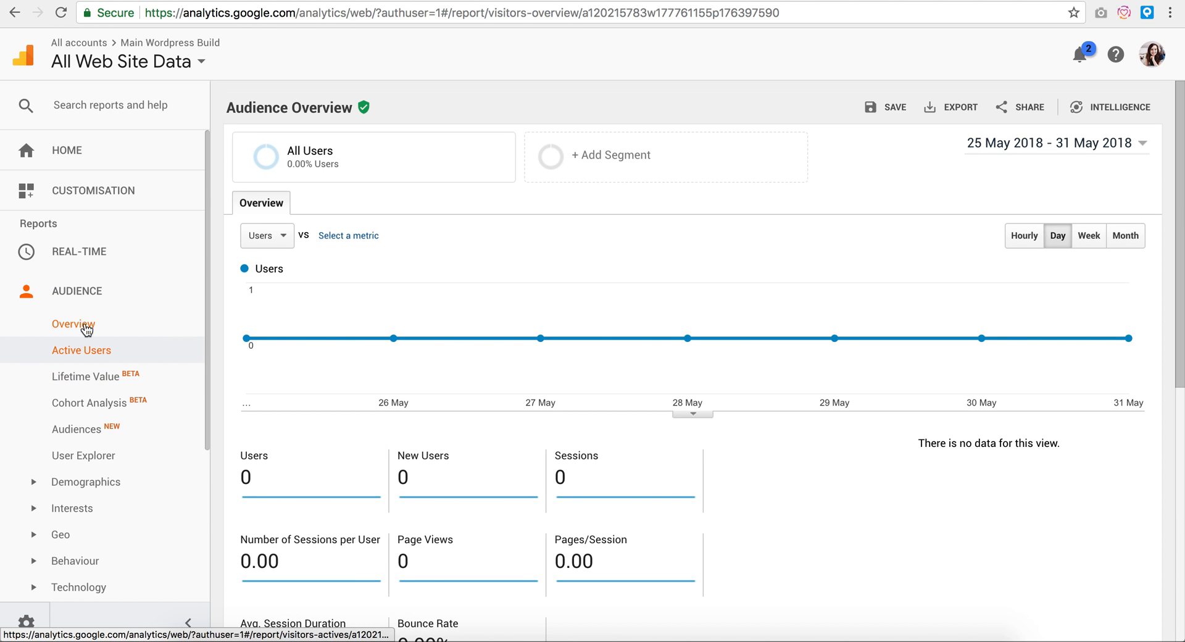
Return to the Google Analytics Home page and look over its summary cards again.
{"action": "left_click", "coordinate": [86, 156]}
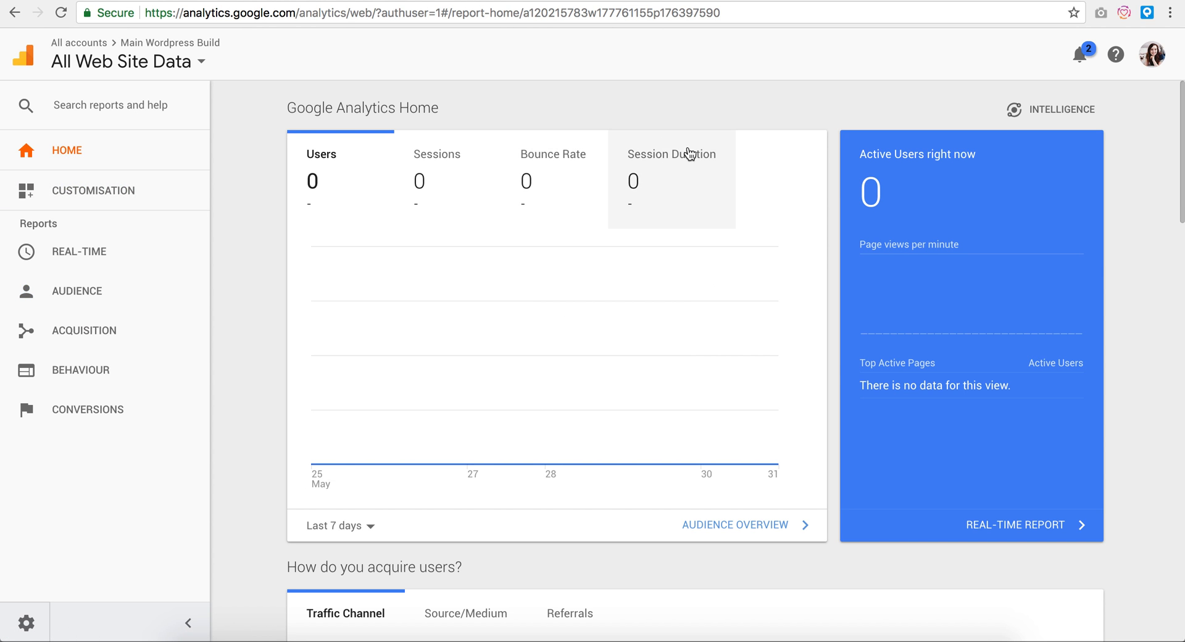
{"action": "scroll", "coordinate": [1120, 270], "scroll_direction": "down", "scroll_amount": 1}
{"action": "scroll", "coordinate": [1119, 271], "scroll_direction": "down", "scroll_amount": 6}
{"action": "scroll", "coordinate": [1119, 271], "scroll_direction": "up", "scroll_amount": 7}
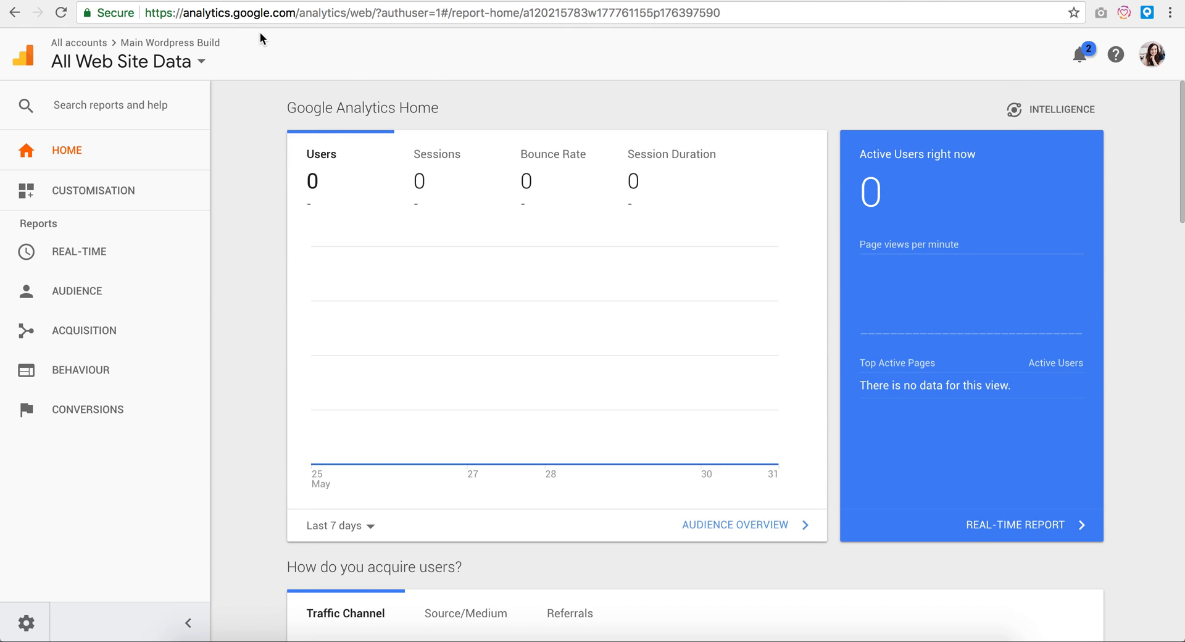
Switch back to the WordPress admin and open the MonsterInsights dashboard to view top posts and pages, traffic sources and countries.
{"action": "left_click", "coordinate": [364, 0]}
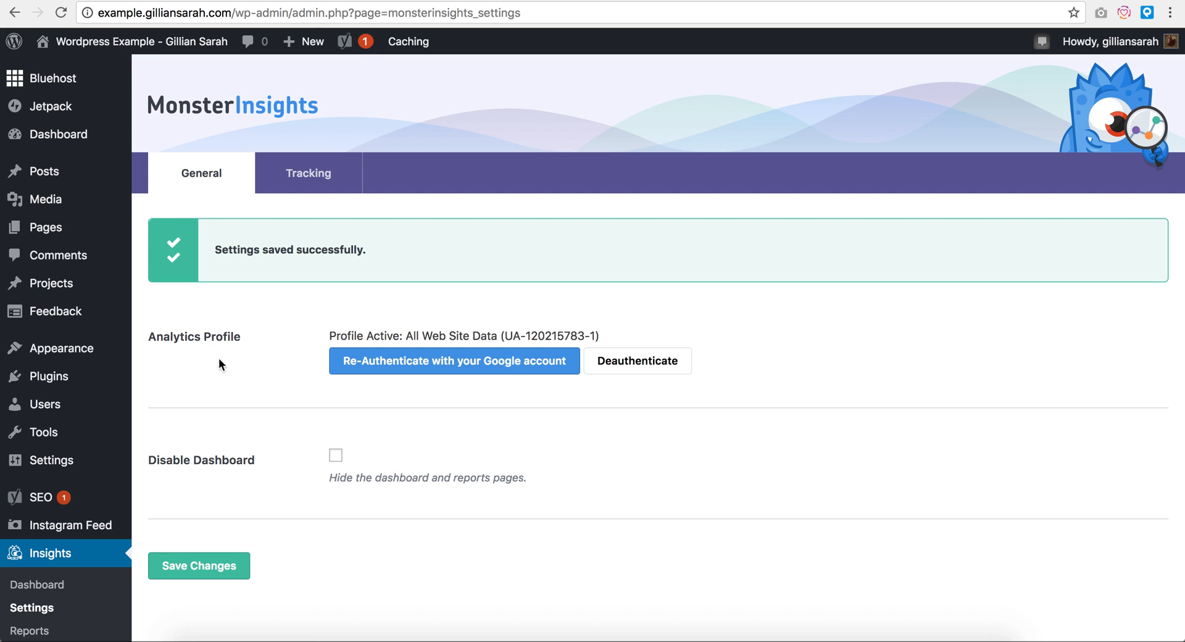
{"action": "scroll", "coordinate": [197, 346], "scroll_direction": "down", "scroll_amount": 3}
{"action": "left_click", "coordinate": [38, 485]}
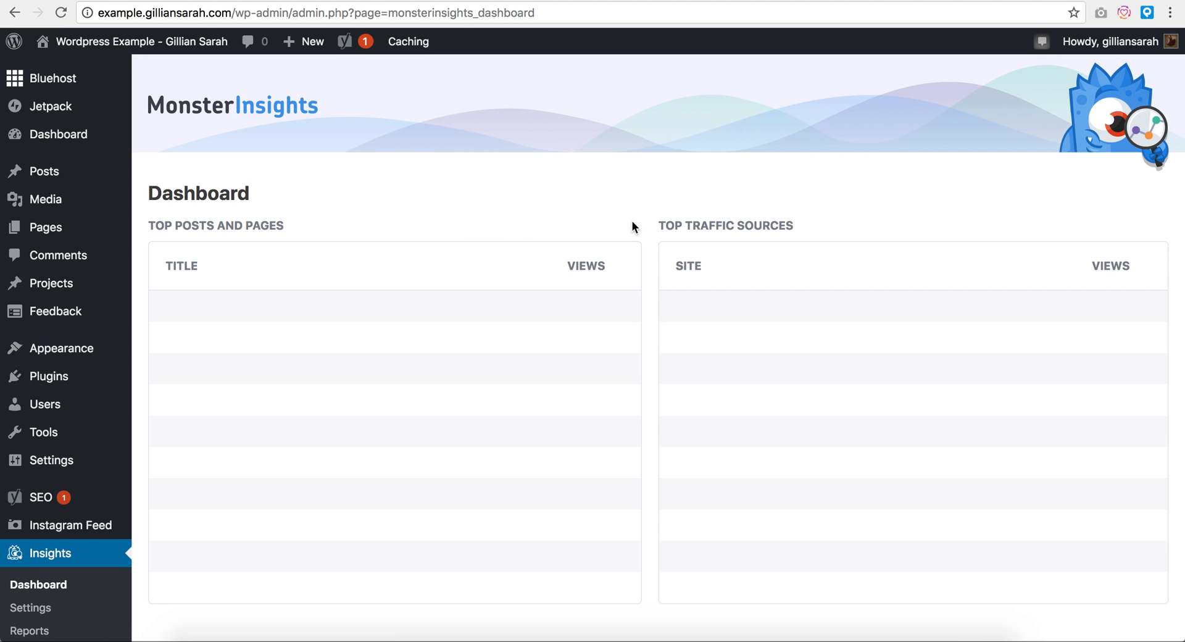
{"action": "scroll", "coordinate": [629, 226], "scroll_direction": "down", "scroll_amount": 3}
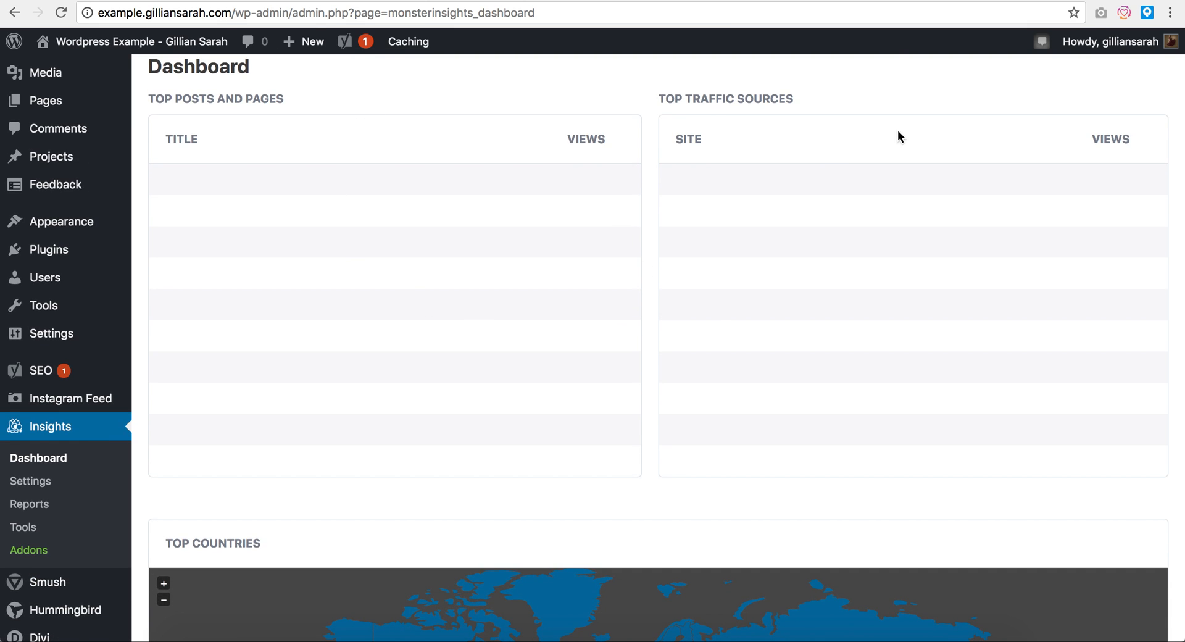
{"action": "scroll", "coordinate": [668, 121], "scroll_direction": "down", "scroll_amount": 8}
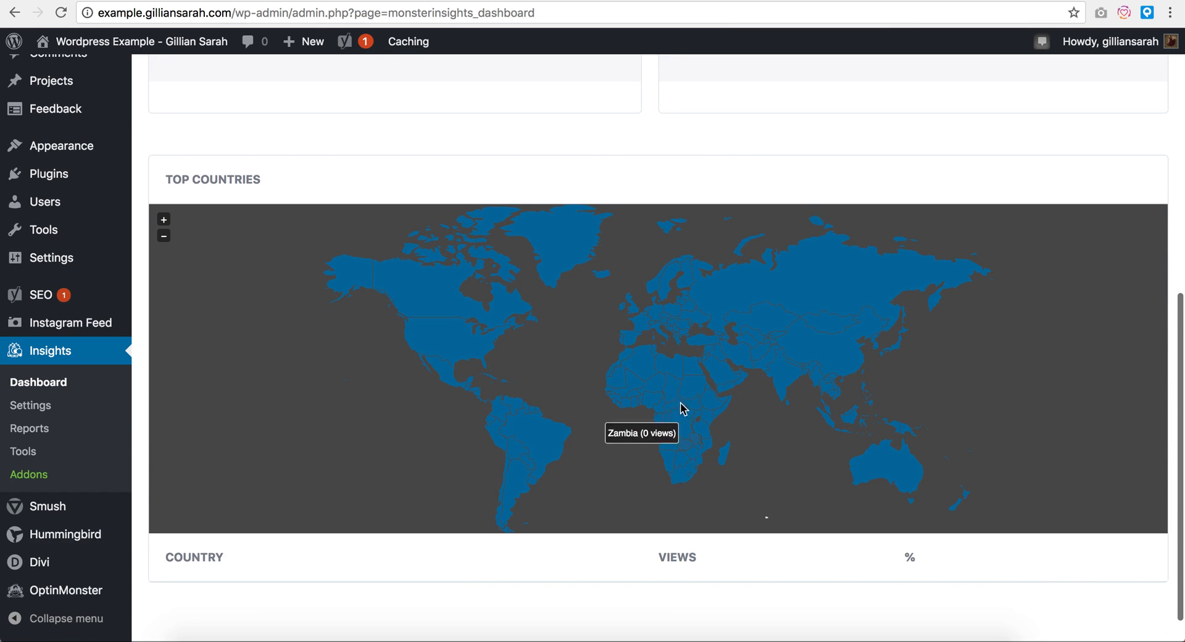
Zoom in on the Top Countries map and look over the whole MonsterInsights dashboard once more.
{"action": "scroll", "coordinate": [647, 362], "scroll_direction": "up", "scroll_amount": 5}
{"action": "scroll", "coordinate": [646, 363], "scroll_direction": "down", "scroll_amount": 3}
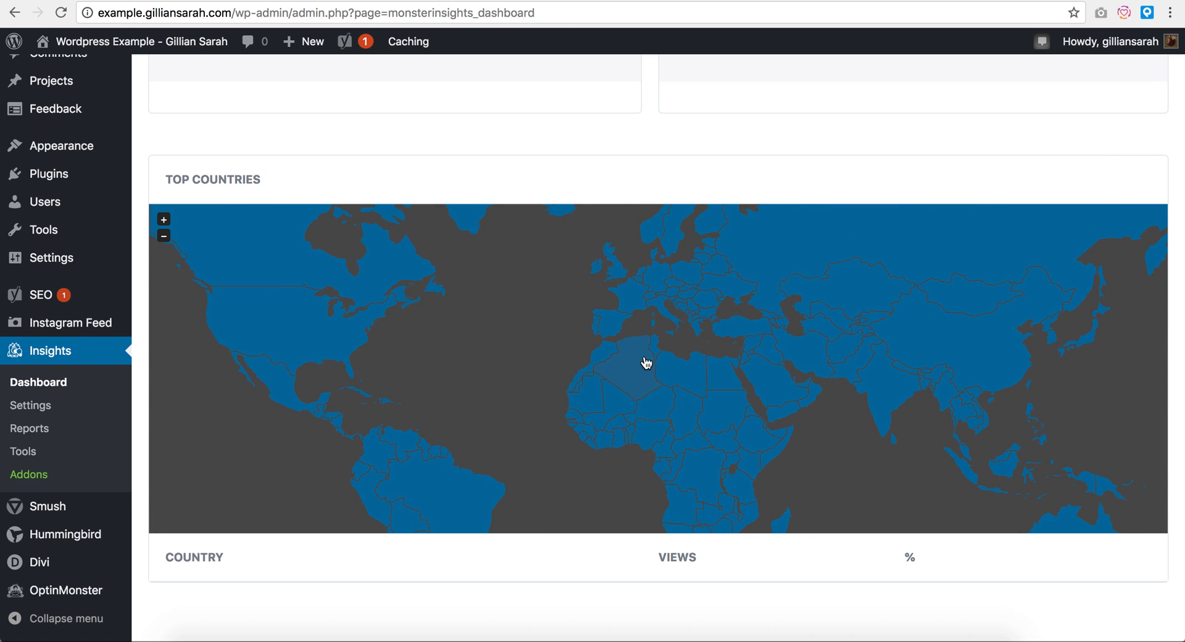
{"action": "scroll", "coordinate": [661, 138], "scroll_direction": "up", "scroll_amount": 10}
{"action": "scroll", "coordinate": [658, 138], "scroll_direction": "down", "scroll_amount": 5}
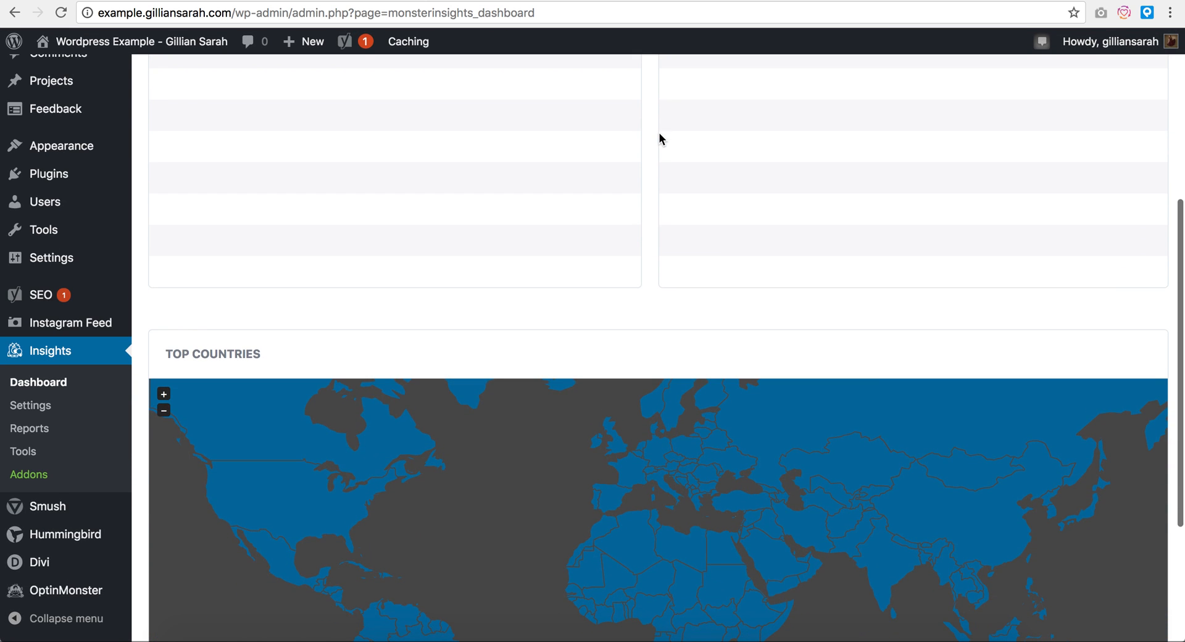
{"action": "scroll", "coordinate": [658, 139], "scroll_direction": "up", "scroll_amount": 6}
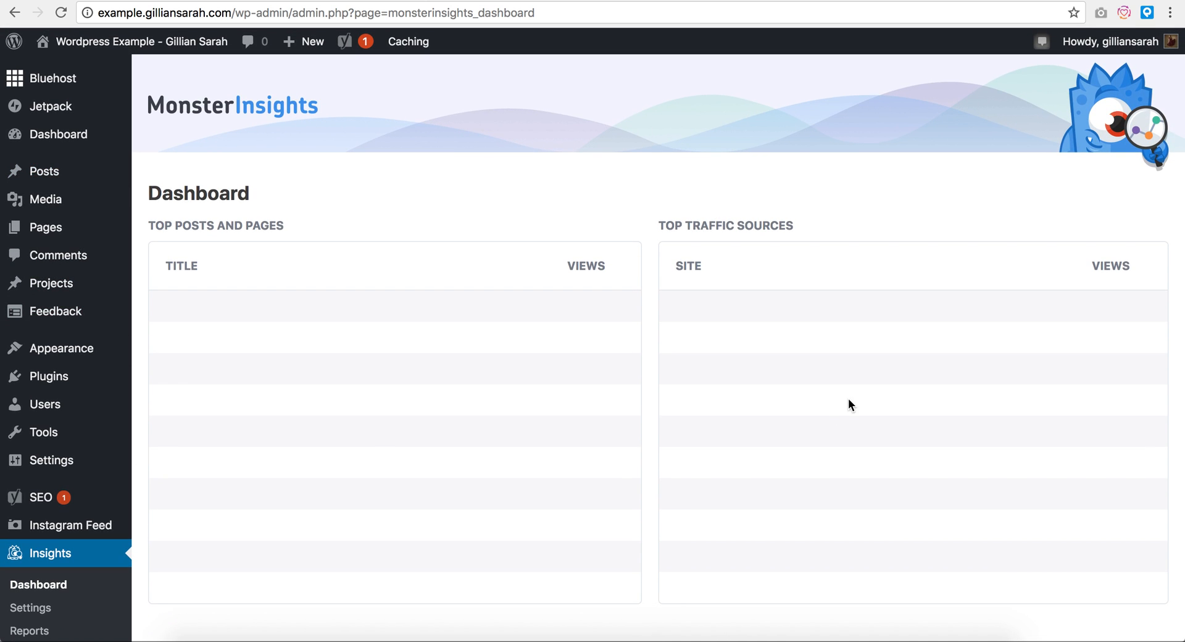